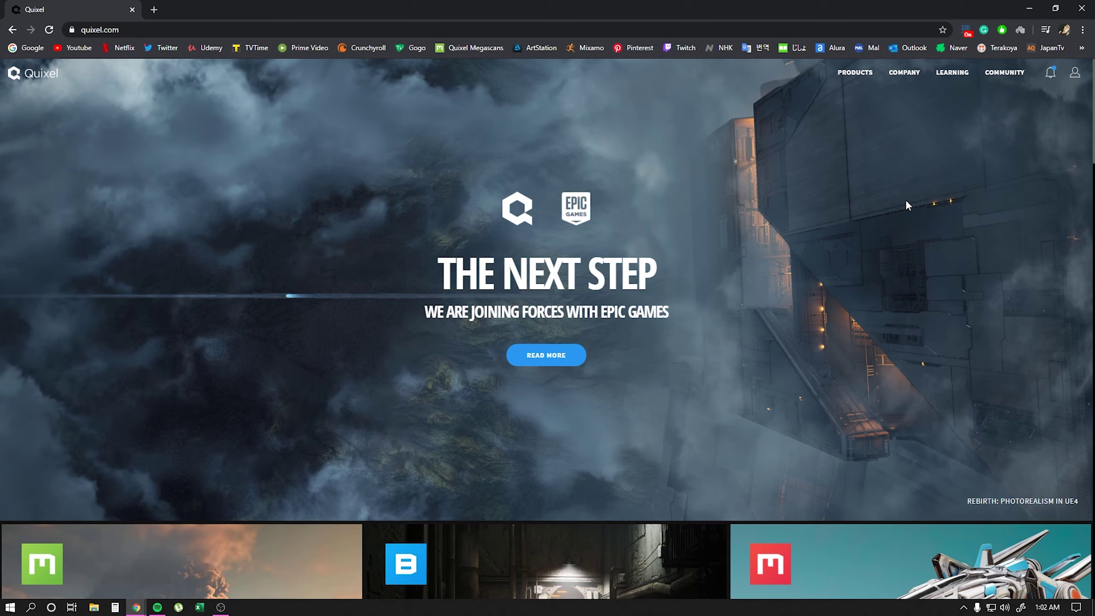
- Open the Bridge card on the Quixel home page and start the free Bridge.exe download
scroll(915, 218, "down", 3)
scroll(919, 229, "down", 3)
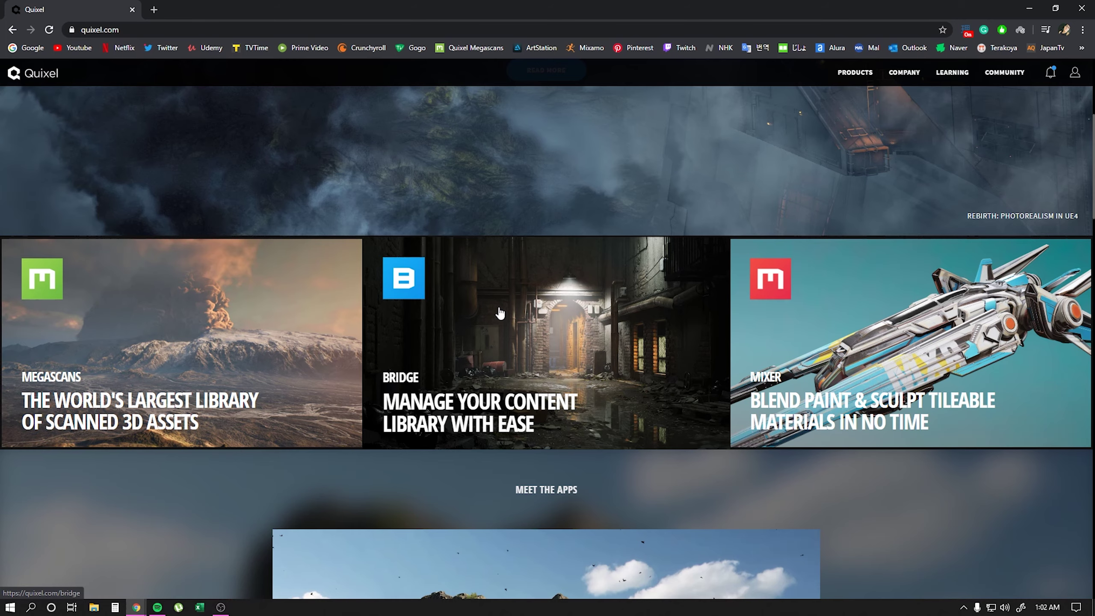
left_click(500, 313)
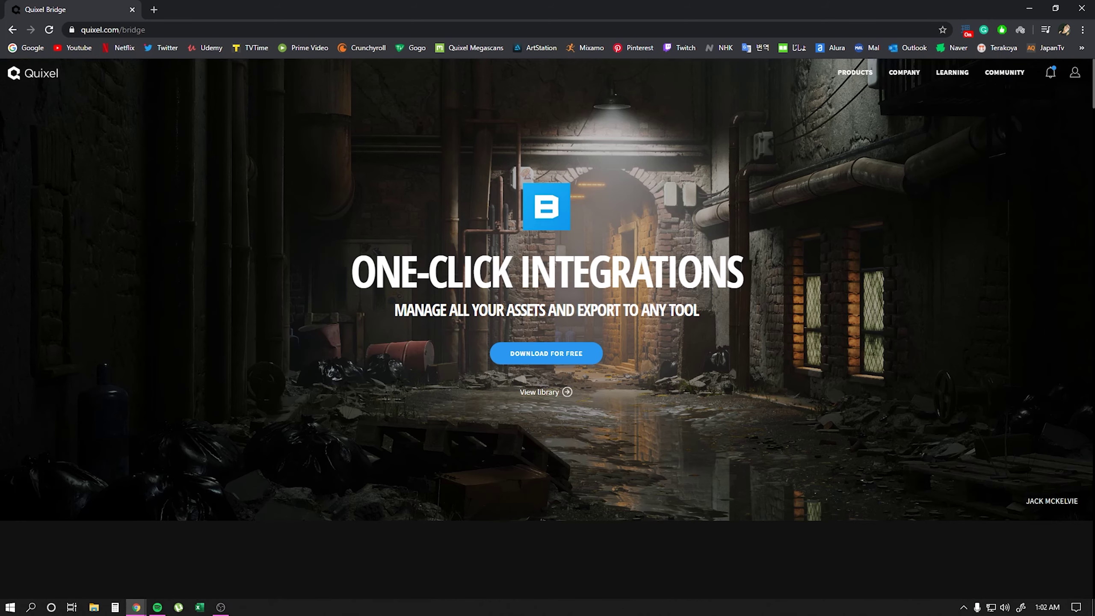
left_click(541, 353)
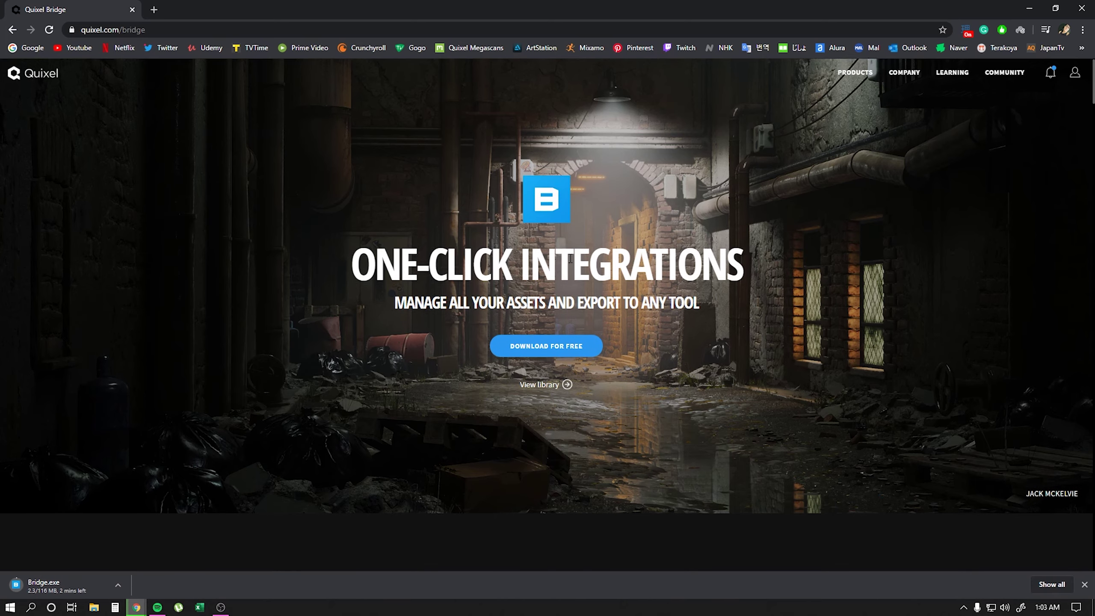
- Scroll through the Bridge product page while the installer downloads
scroll(560, 293, "down", 4)
scroll(566, 276, "down", 3)
scroll(565, 281, "down", 2)
scroll(564, 291, "down", 3)
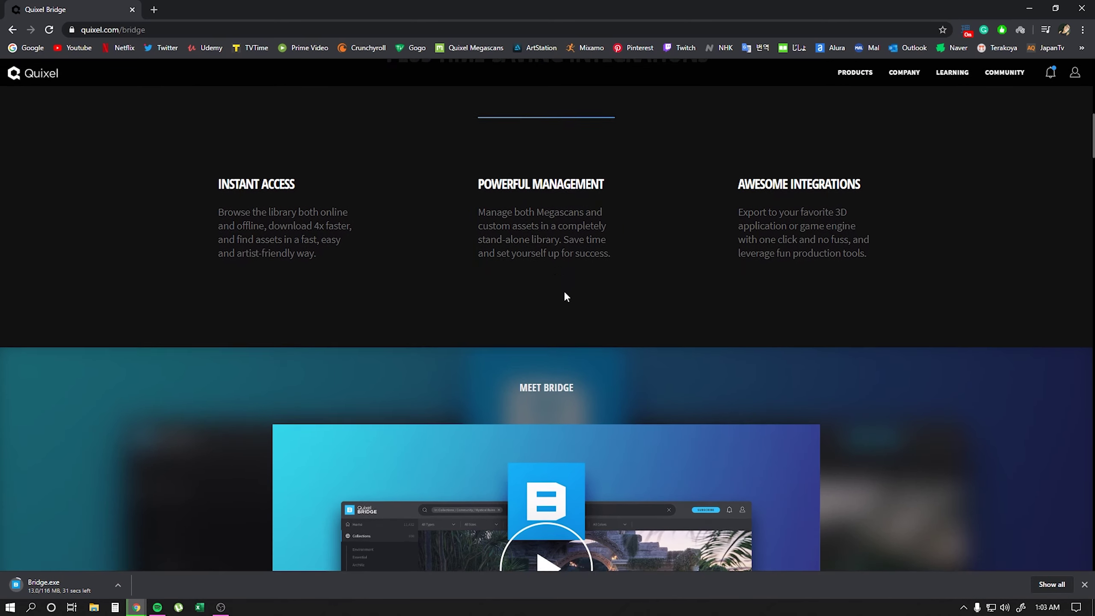
scroll(563, 300, "down", 2)
scroll(563, 300, "down", 3)
scroll(568, 322, "down", 4)
scroll(576, 349, "down", 2)
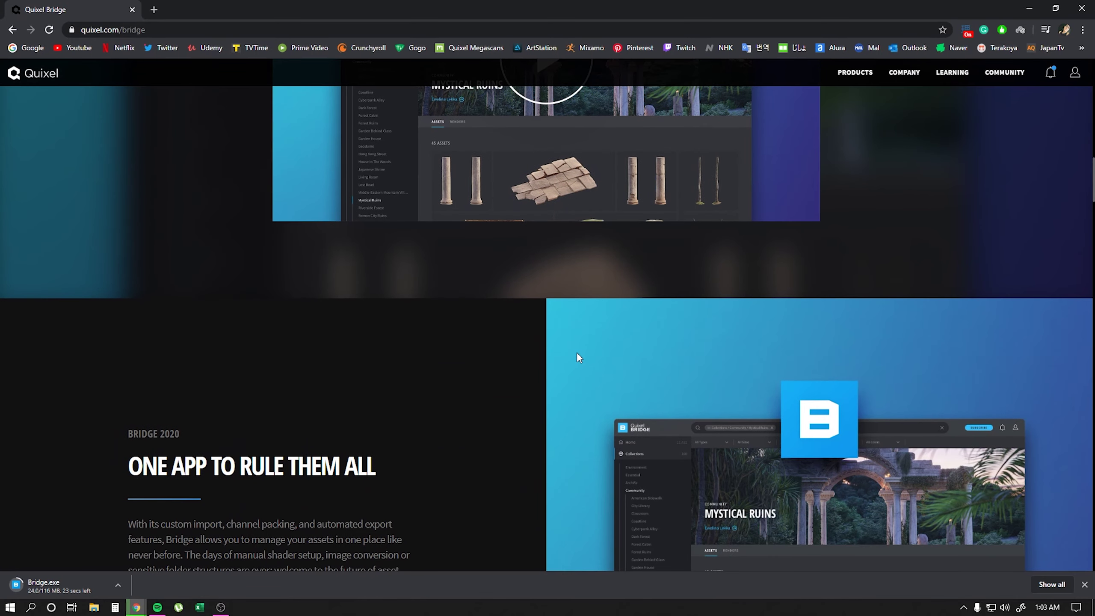
scroll(582, 365, "down", 3)
scroll(588, 380, "down", 4)
scroll(589, 384, "down", 2)
scroll(589, 388, "down", 3)
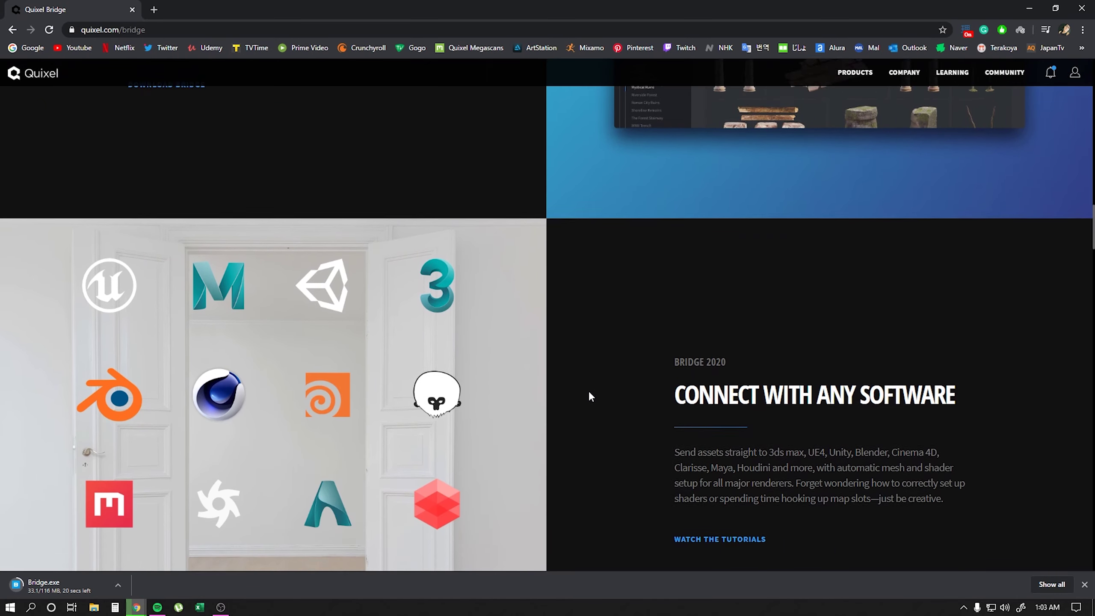
scroll(590, 394, "down", 3)
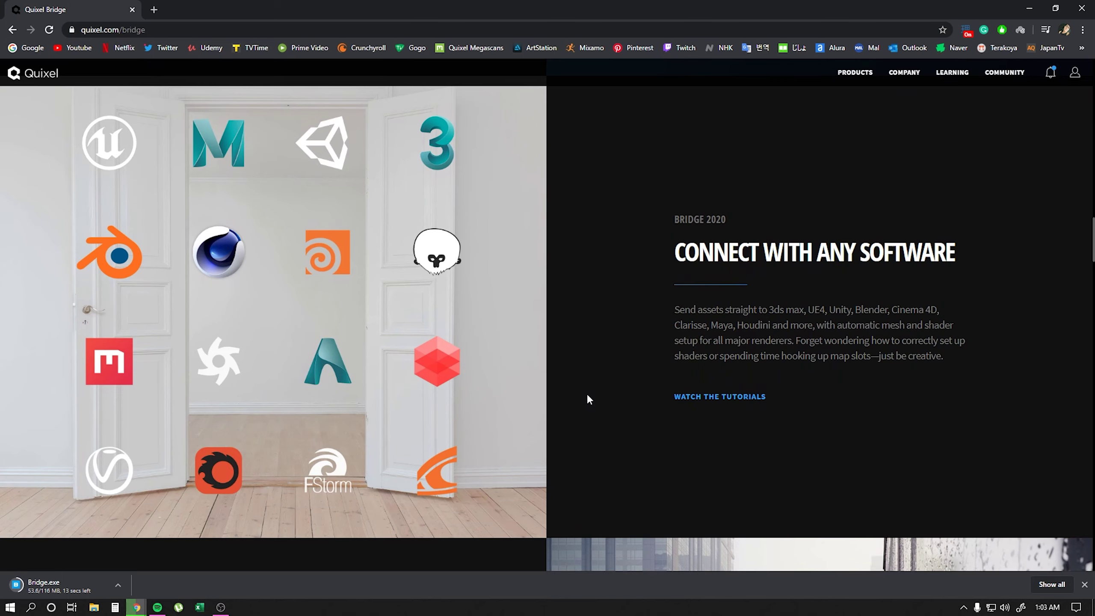
scroll(588, 400, "down", 3)
scroll(586, 400, "down", 5)
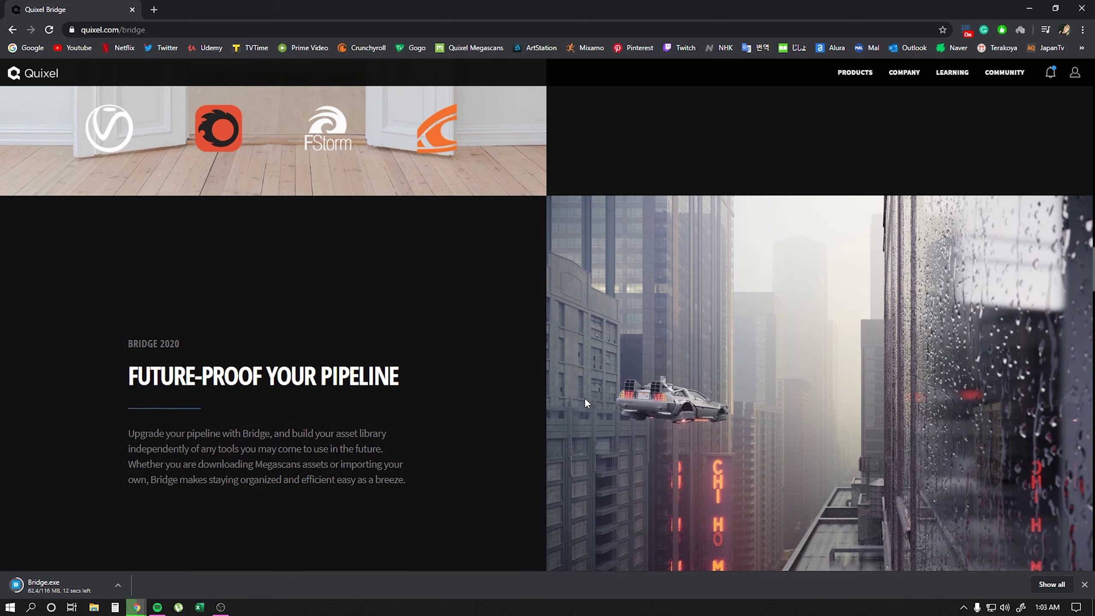
scroll(585, 397, "down", 1)
scroll(584, 399, "down", 3)
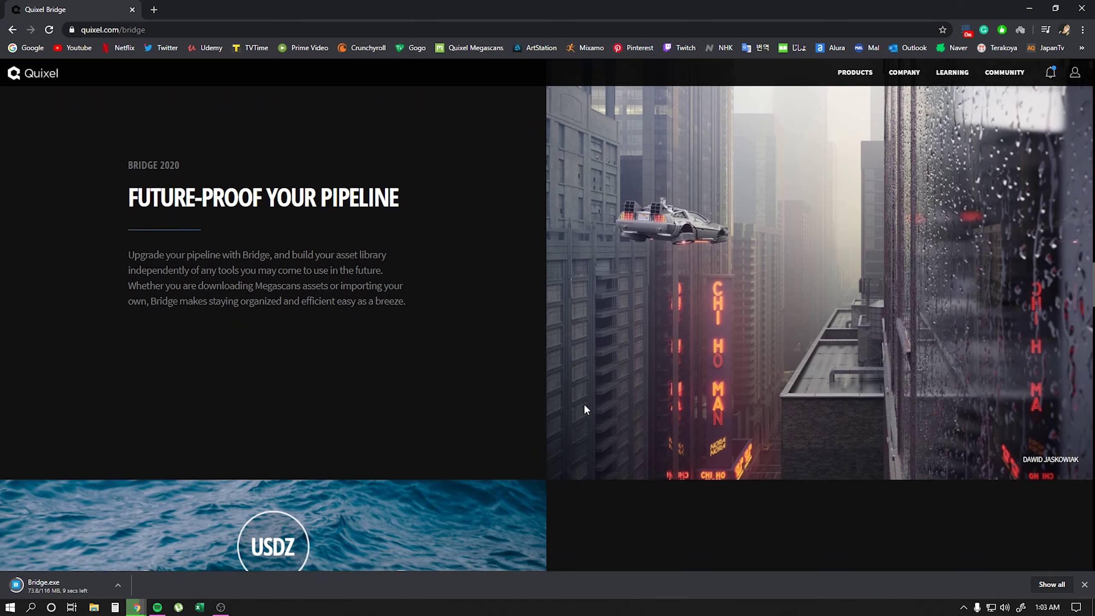
scroll(587, 410, "down", 5)
scroll(590, 415, "down", 4)
scroll(589, 415, "down", 3)
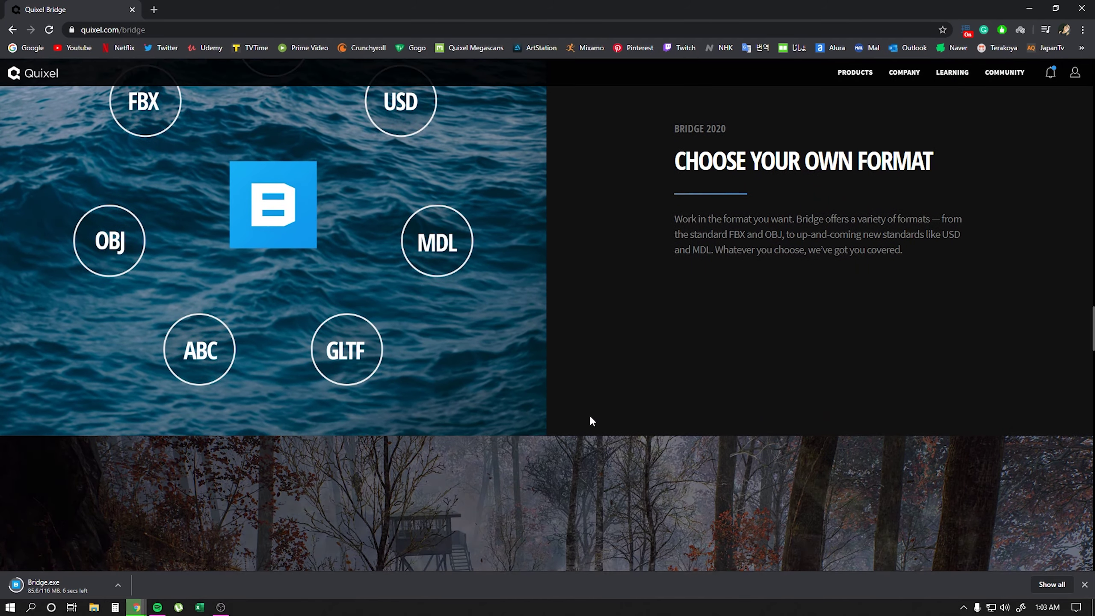
scroll(591, 417, "down", 3)
scroll(594, 422, "down", 3)
scroll(596, 422, "down", 3)
scroll(596, 427, "down", 4)
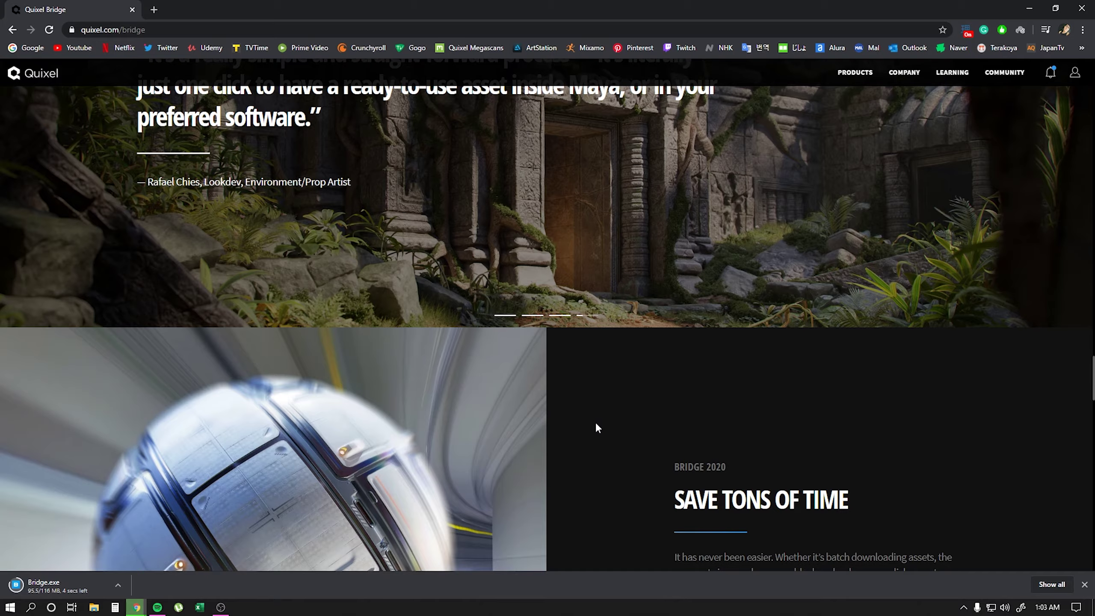
scroll(596, 427, "down", 5)
scroll(597, 427, "down", 6)
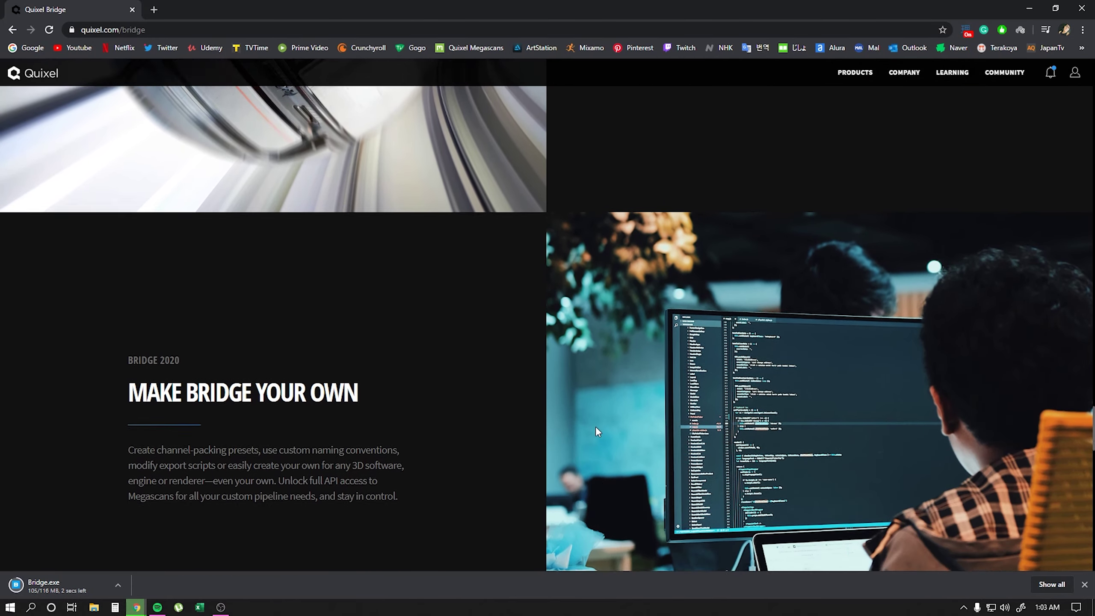
scroll(596, 429, "down", 4)
scroll(597, 430, "down", 3)
scroll(597, 430, "down", 4)
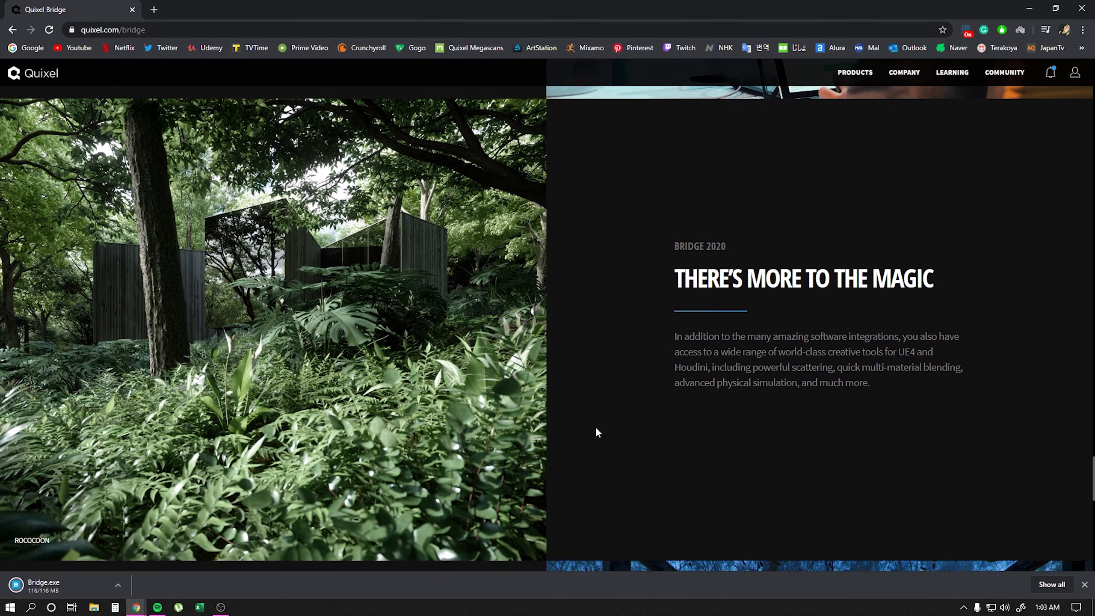
scroll(597, 430, "down", 2)
scroll(597, 431, "down", 6)
scroll(598, 435, "down", 2)
scroll(596, 433, "down", 8)
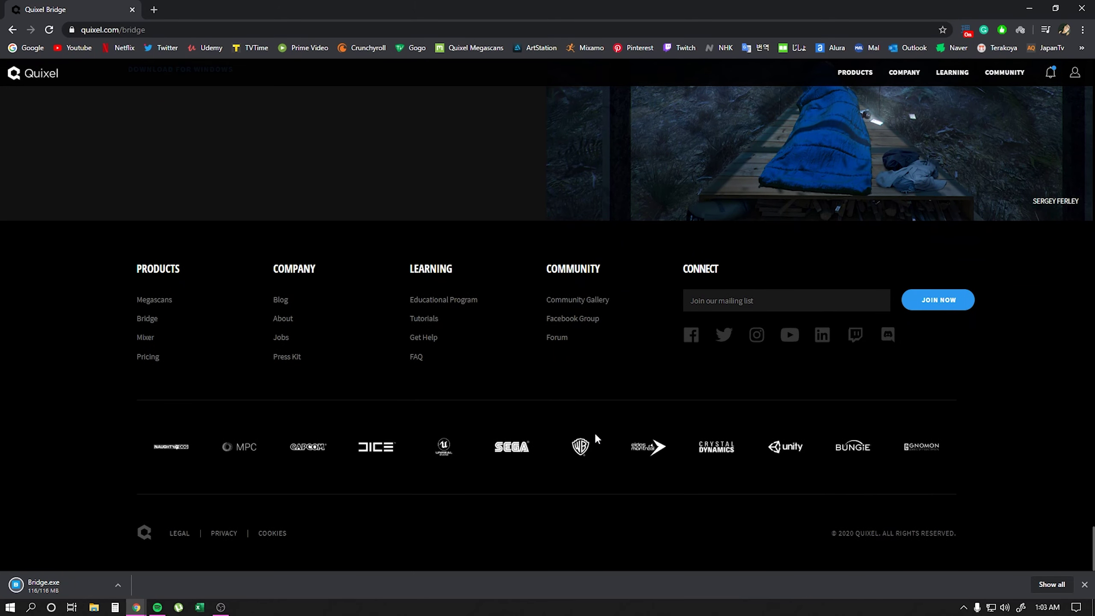
- Run Bridge.exe from the browser downloads and let Bridge Setup finish installing
key("ctrl+j")
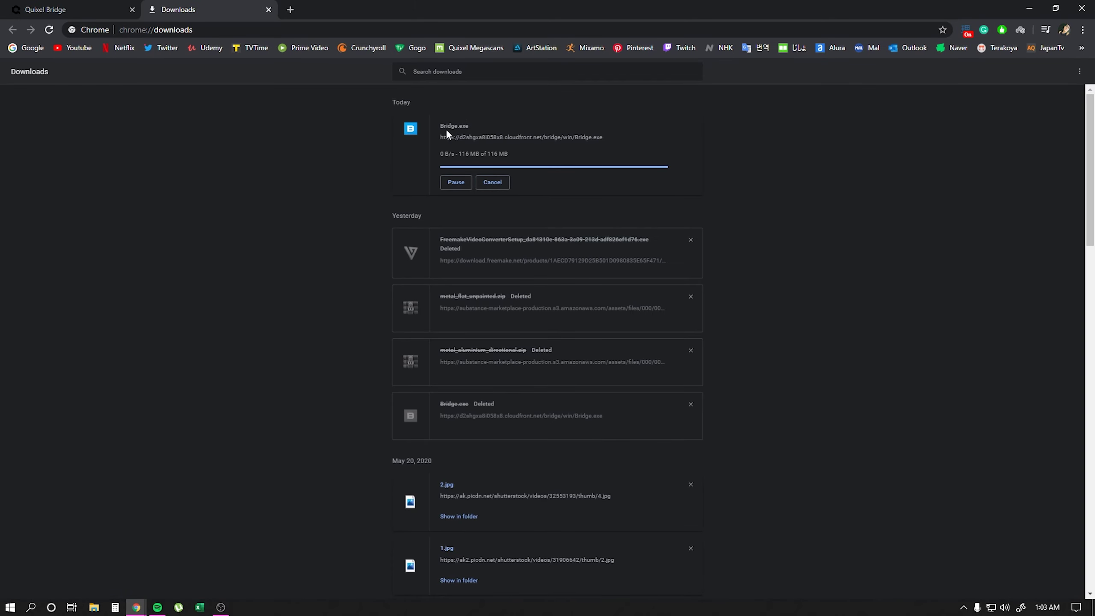
left_click(450, 126)
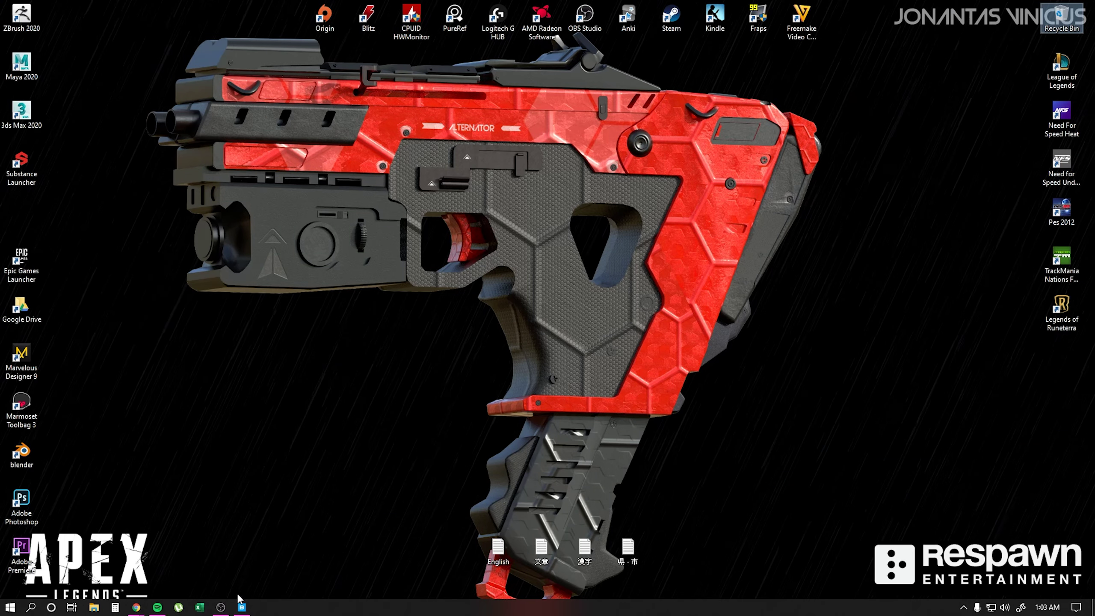
left_click(241, 606)
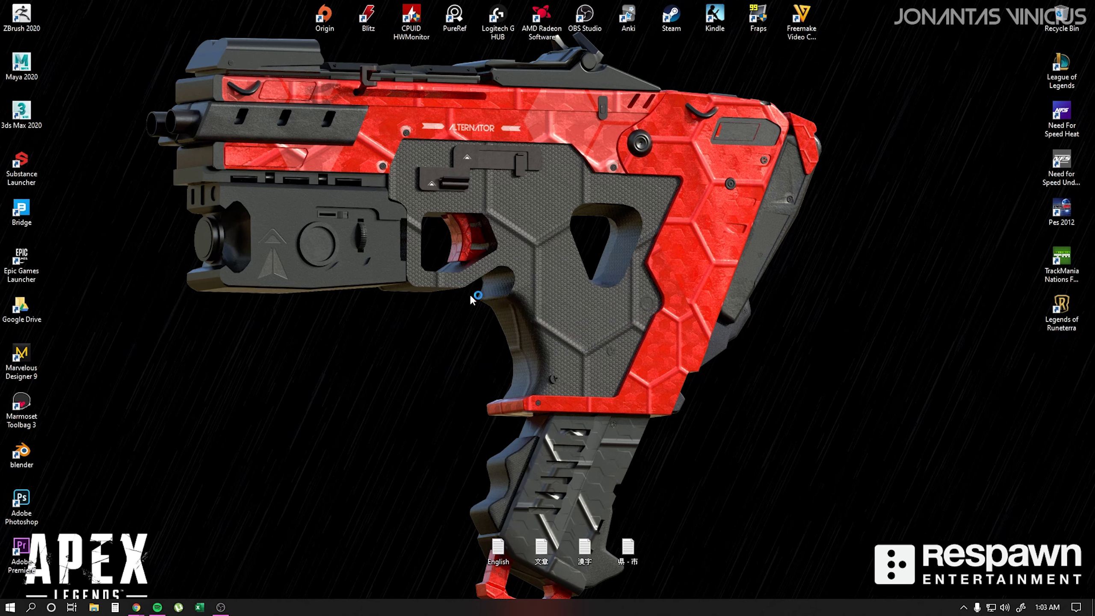
- Launch Bridge from its desktop shortcut and maximize the window
left_click(26, 221)
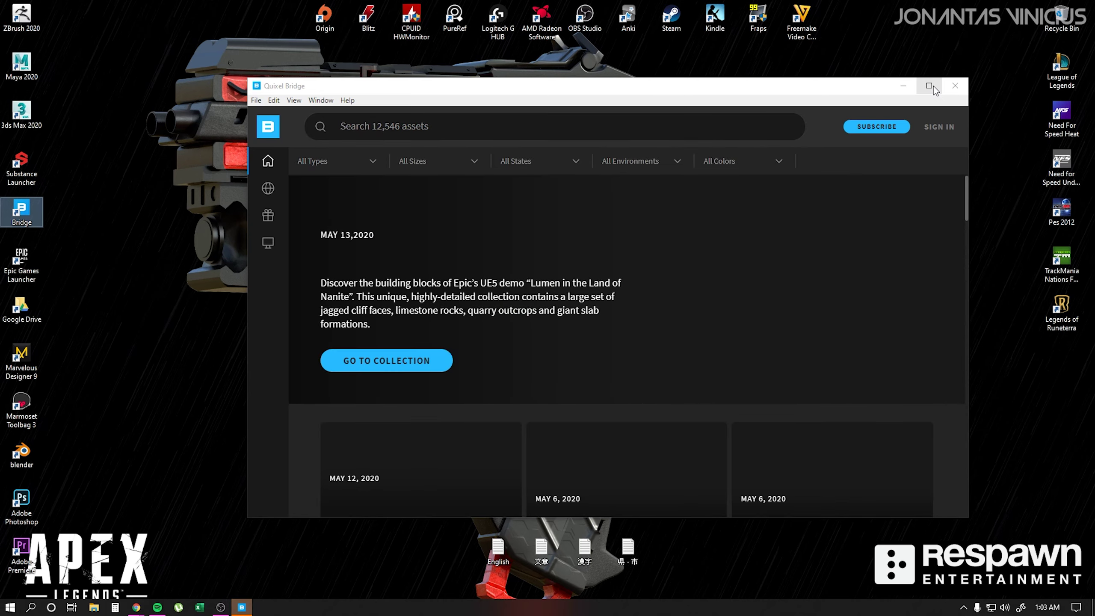
left_click(934, 86)
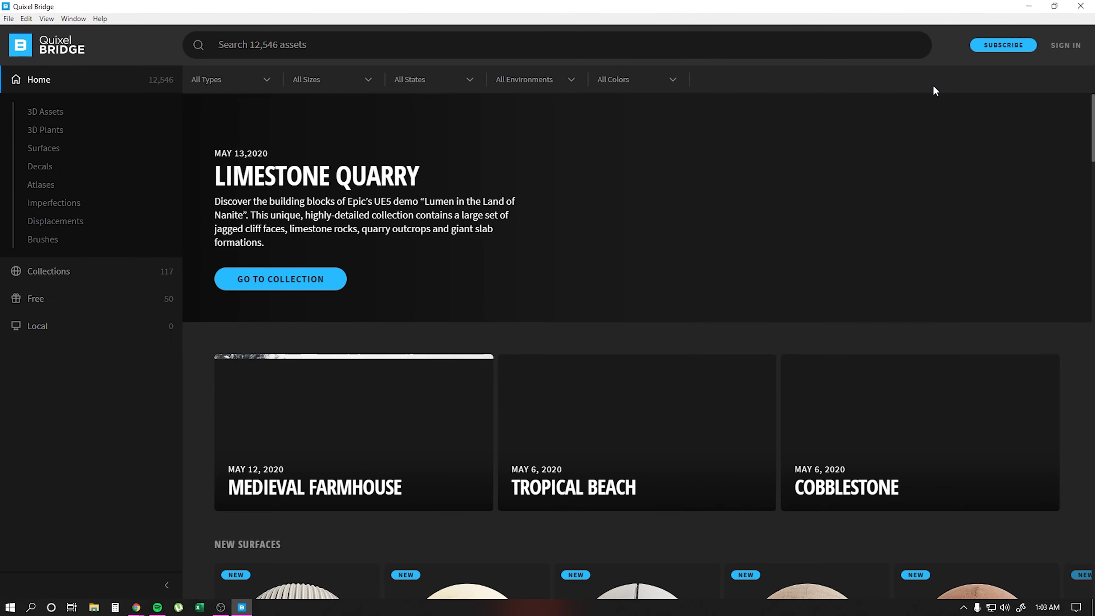
- Sign in to Bridge with an Epic Games account
left_click(1060, 46)
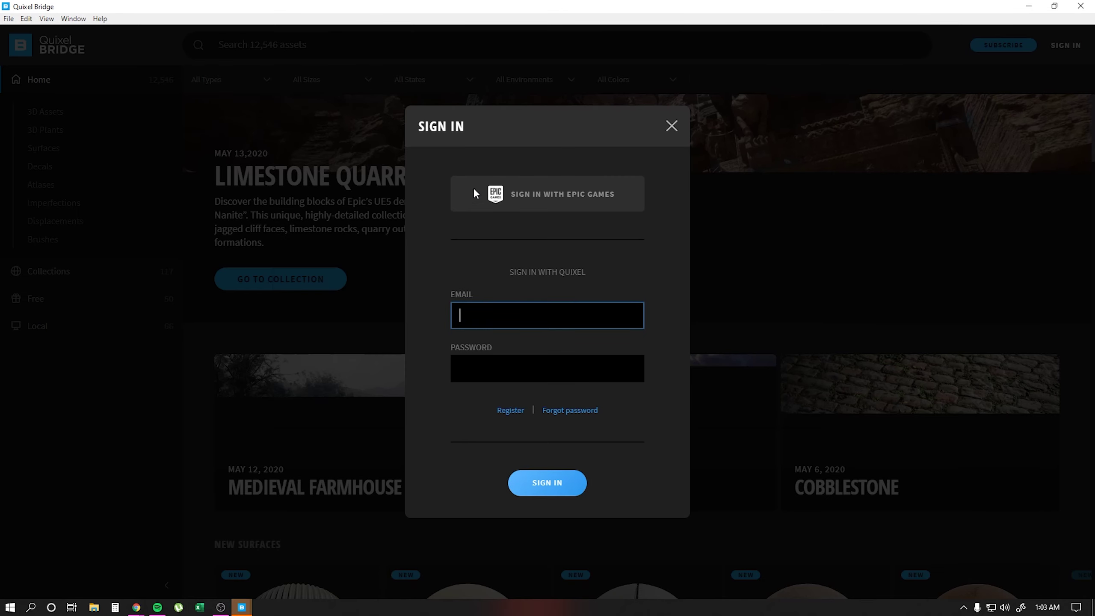
left_click(551, 196)
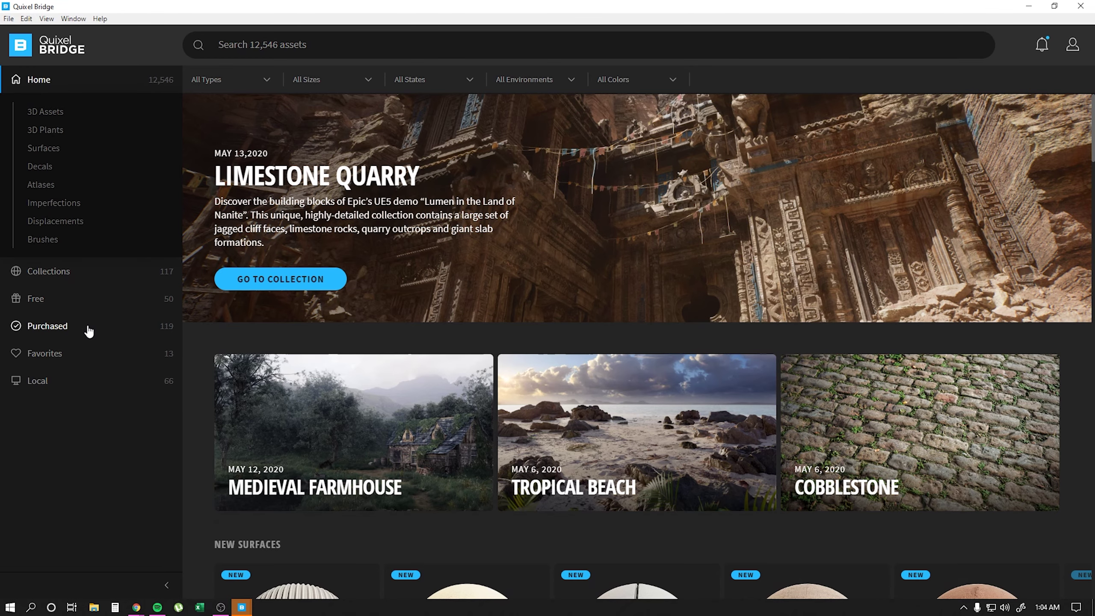
- Browse the 3D Assets categories, scrolling through the rocks and props
left_click(74, 114)
scroll(427, 309, "down", 2)
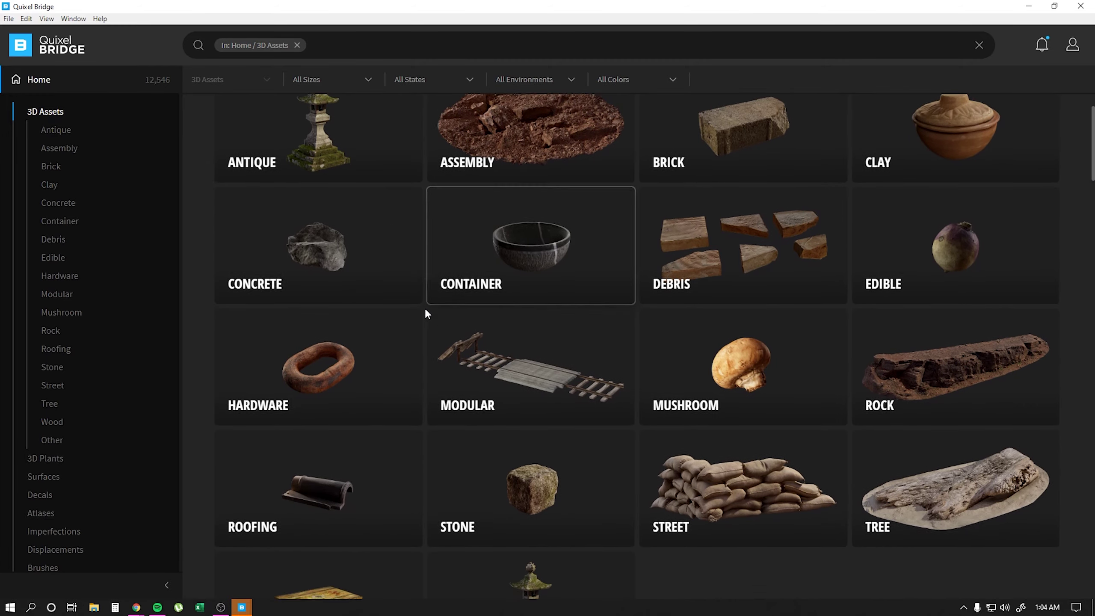
scroll(425, 315, "down", 6)
scroll(422, 319, "down", 4)
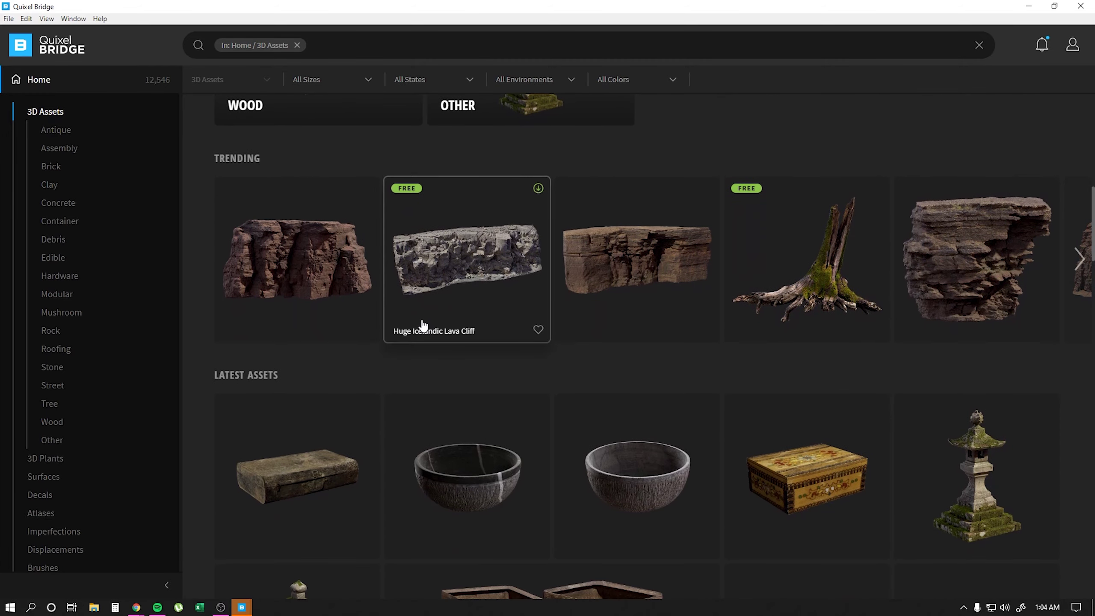
scroll(421, 321, "down", 4)
scroll(421, 326, "down", 5)
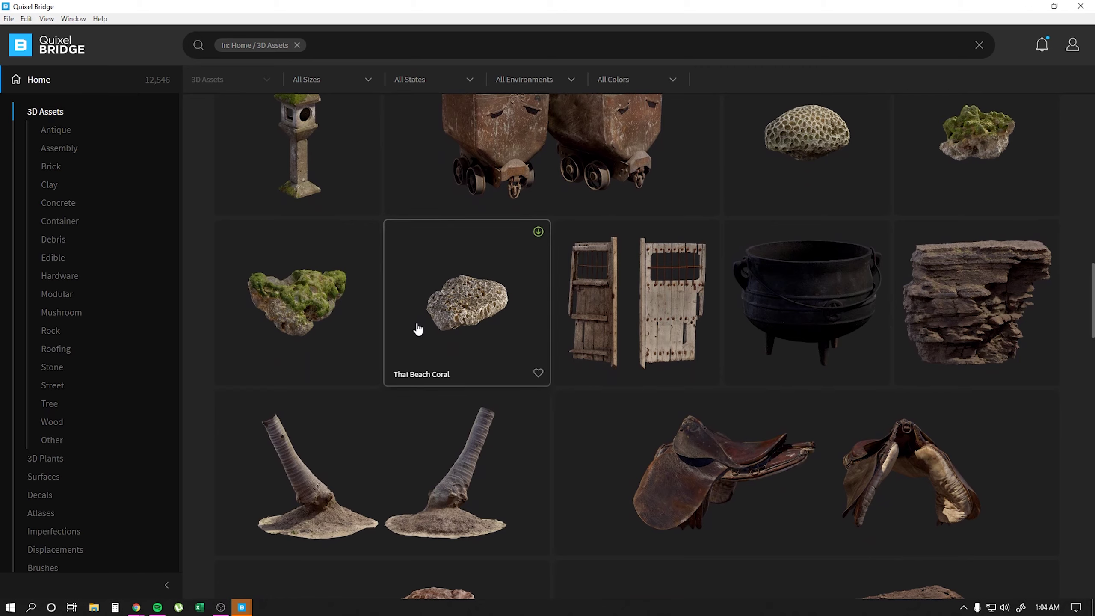
scroll(418, 327, "down", 4)
scroll(417, 329, "down", 4)
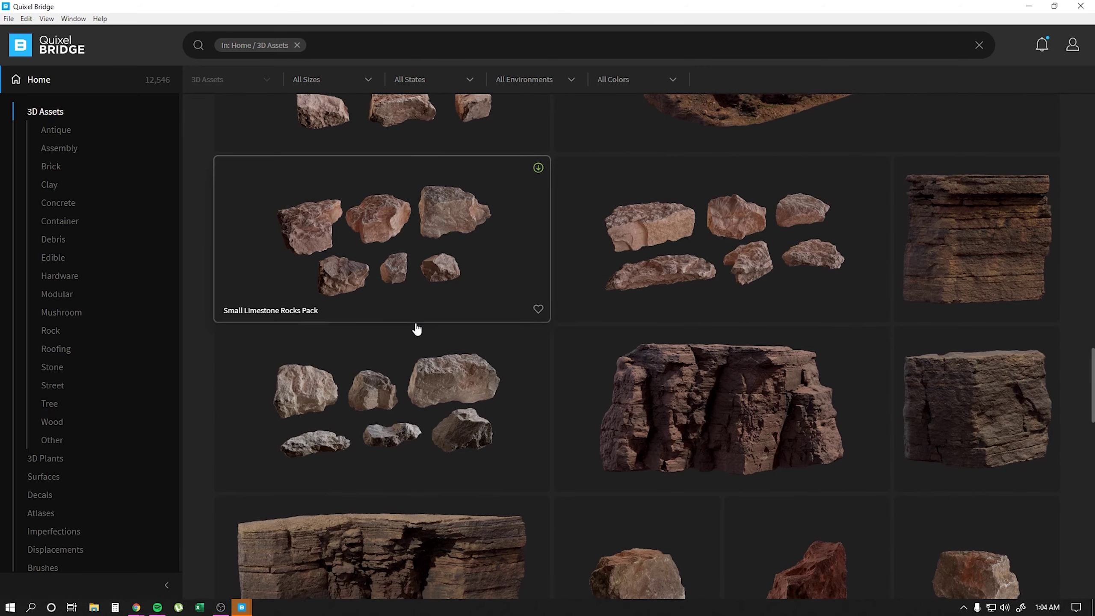
scroll(416, 328, "down", 5)
scroll(416, 329, "down", 3)
scroll(417, 325, "down", 3)
scroll(418, 324, "down", 3)
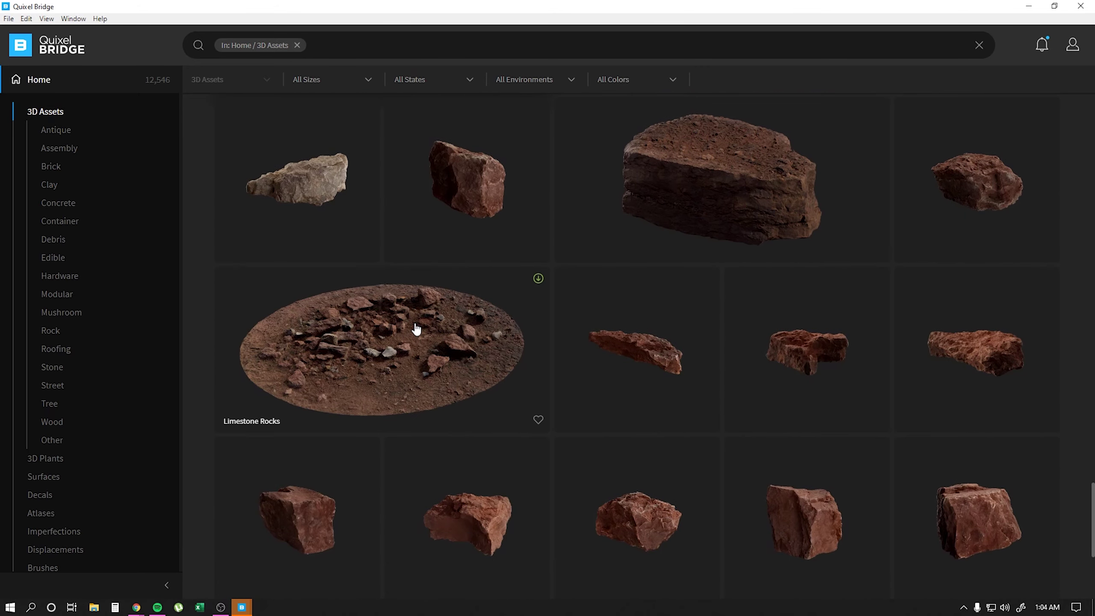
scroll(418, 322, "down", 3)
scroll(419, 323, "down", 3)
scroll(419, 323, "down", 3)
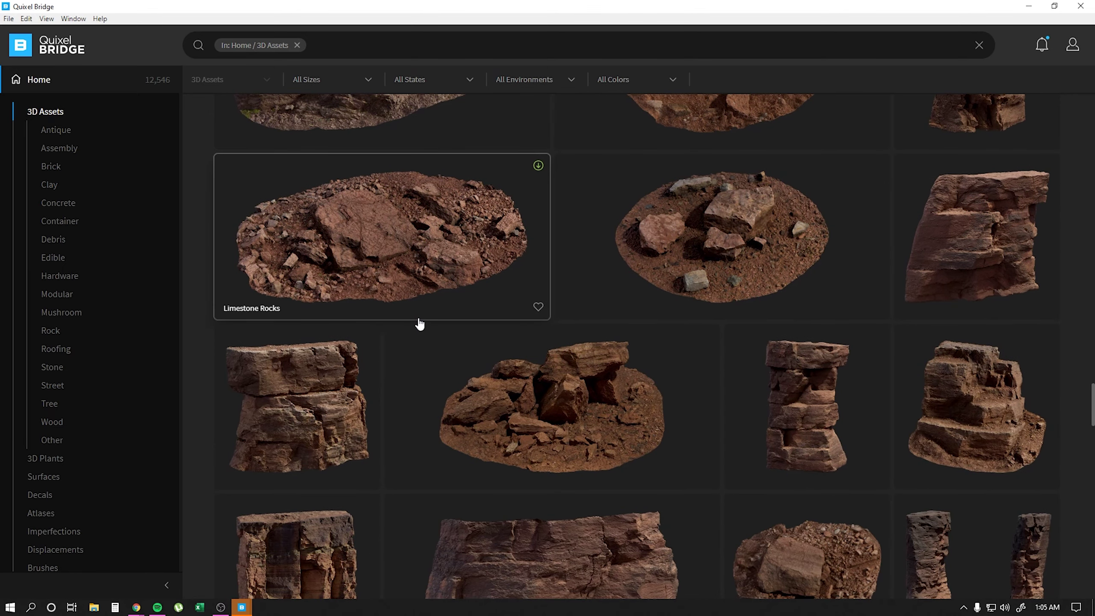
scroll(420, 324, "down", 3)
mouse_move(552, 291)
scroll(419, 324, "down", 3)
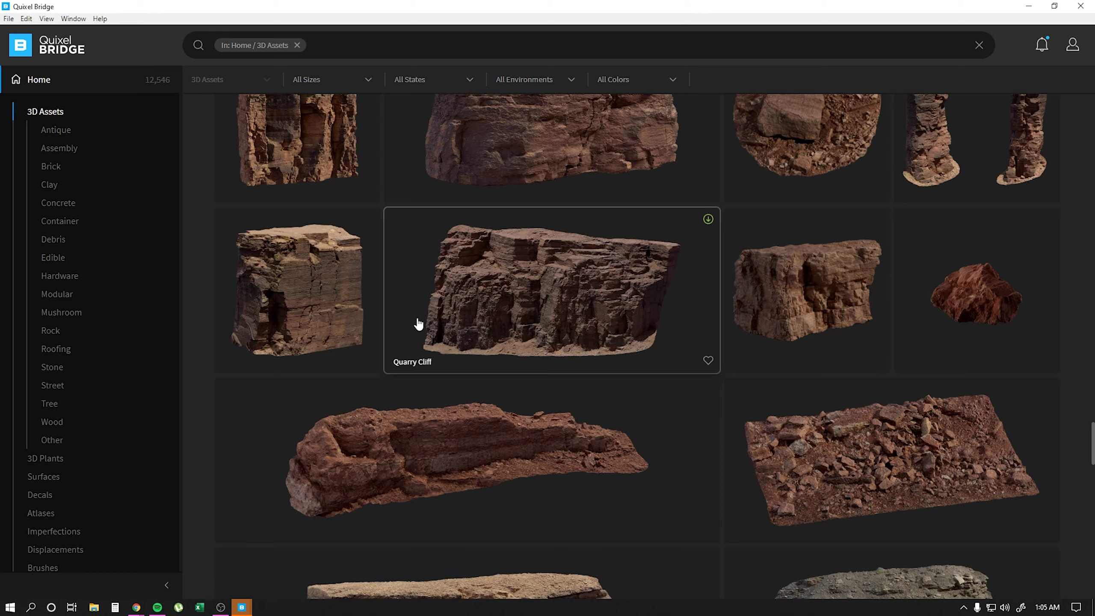
scroll(418, 323, "down", 3)
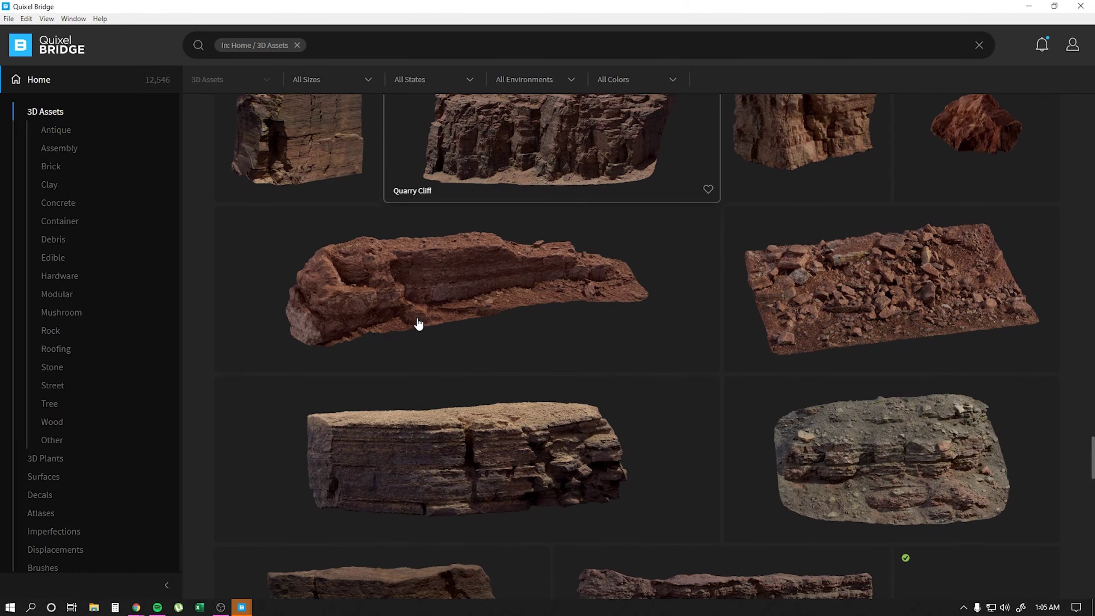
scroll(417, 323, "down", 3)
scroll(409, 323, "down", 3)
scroll(396, 320, "down", 3)
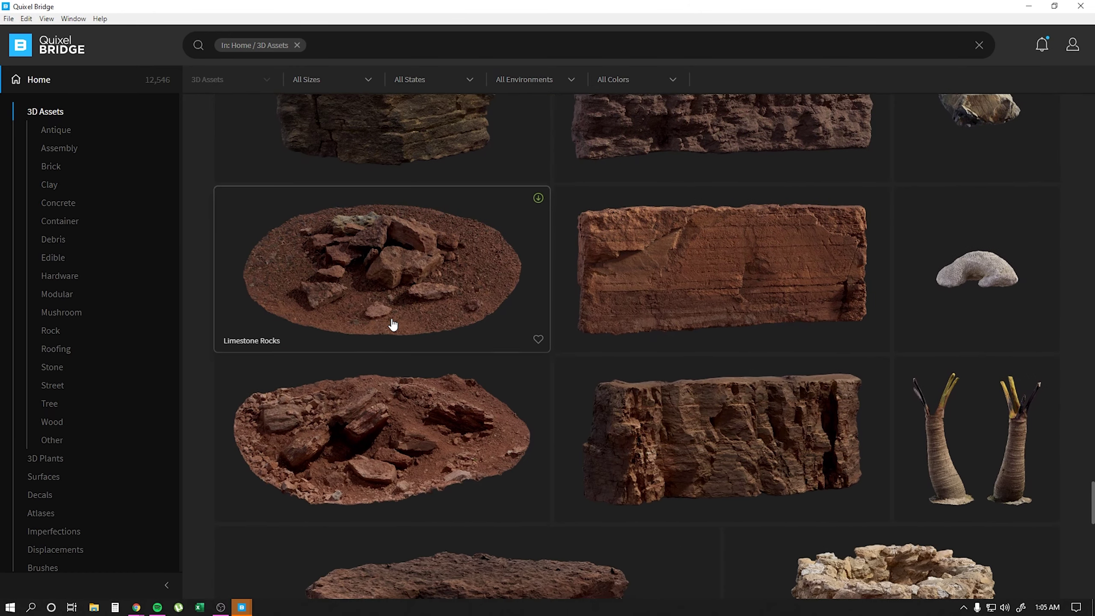
scroll(388, 321, "down", 2)
scroll(386, 323, "down", 5)
scroll(388, 332, "down", 2)
scroll(388, 341, "down", 3)
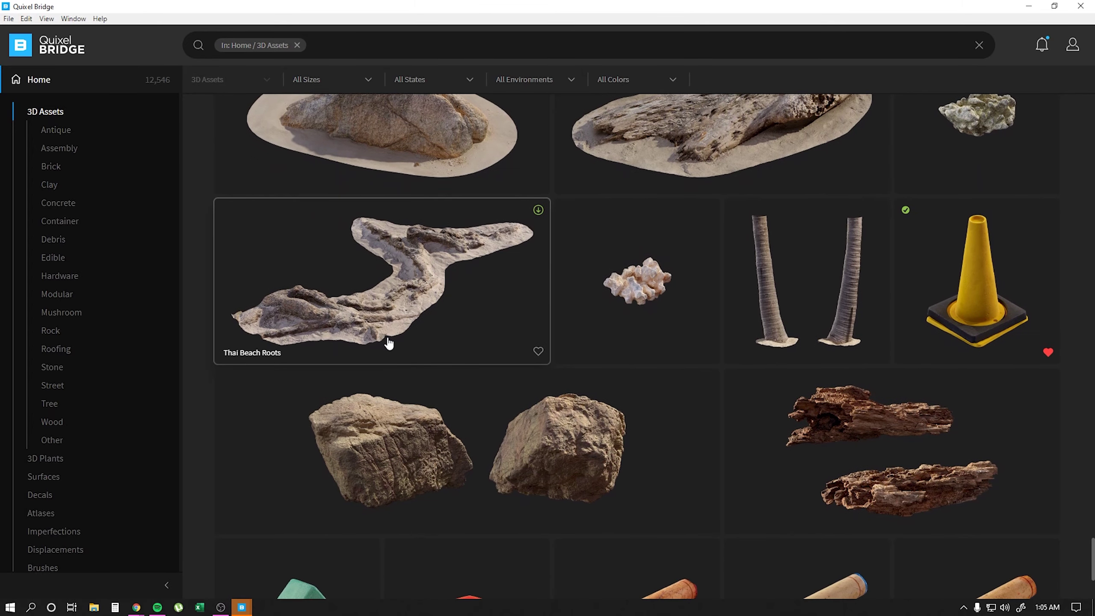
scroll(387, 342, "down", 3)
scroll(379, 350, "down", 1)
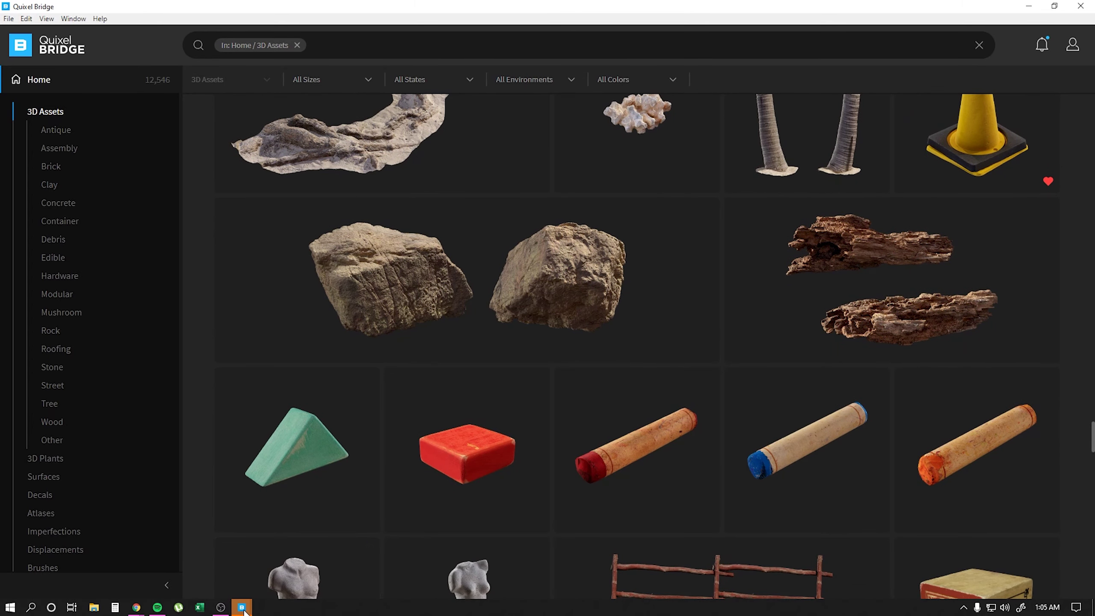
- Close the second Bridge window from the taskbar and keep scrolling 3D Assets
mouse_move(242, 608)
left_click(352, 524)
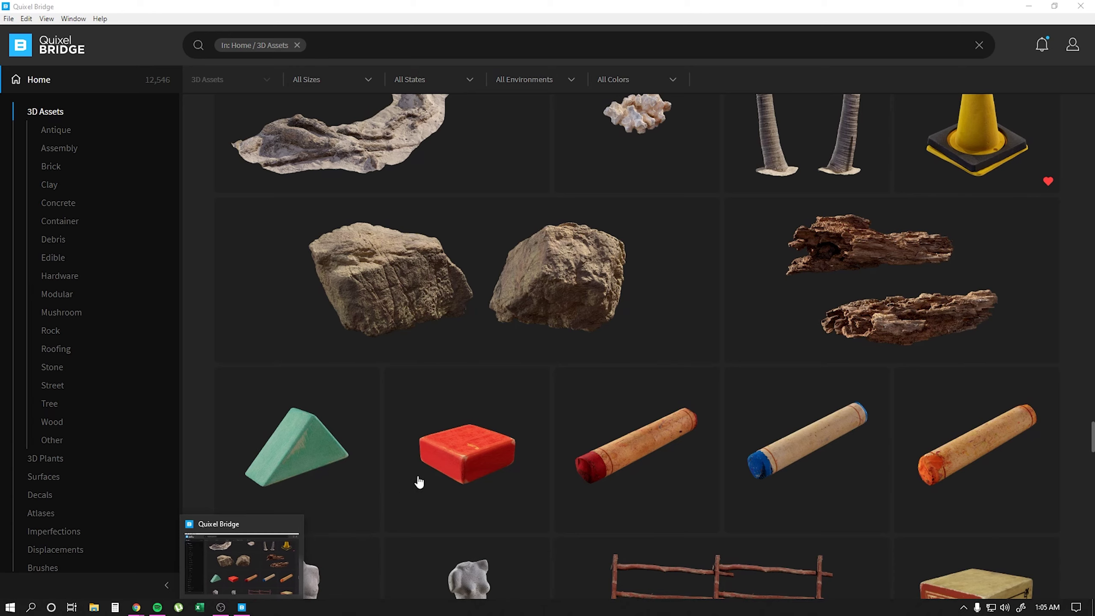
scroll(416, 481, "down", 3)
scroll(483, 442, "down", 2)
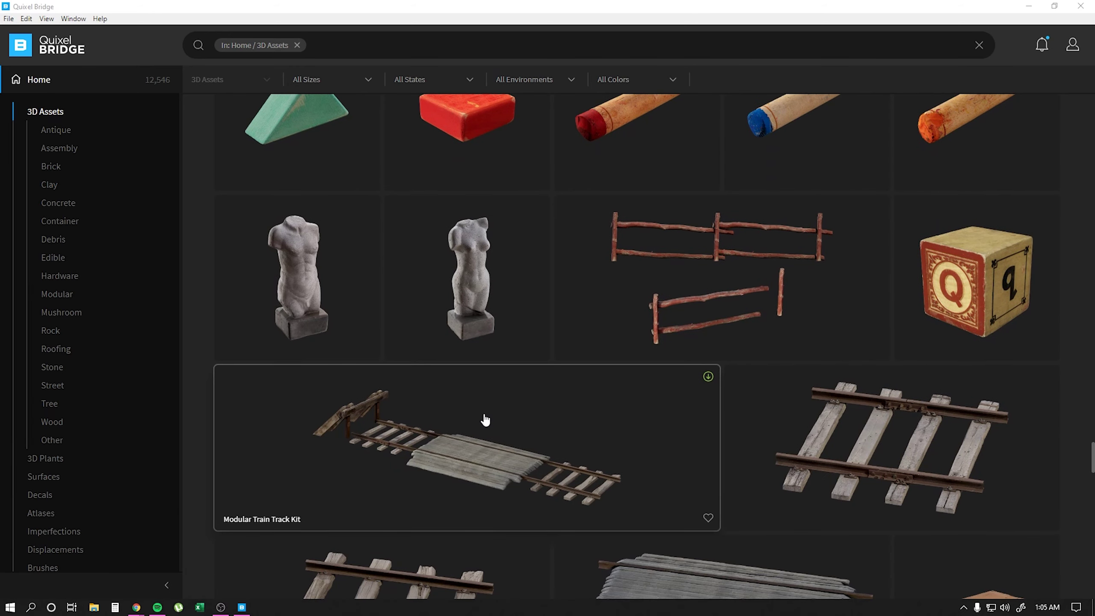
scroll(470, 407, "down", 2)
scroll(433, 427, "down", 2)
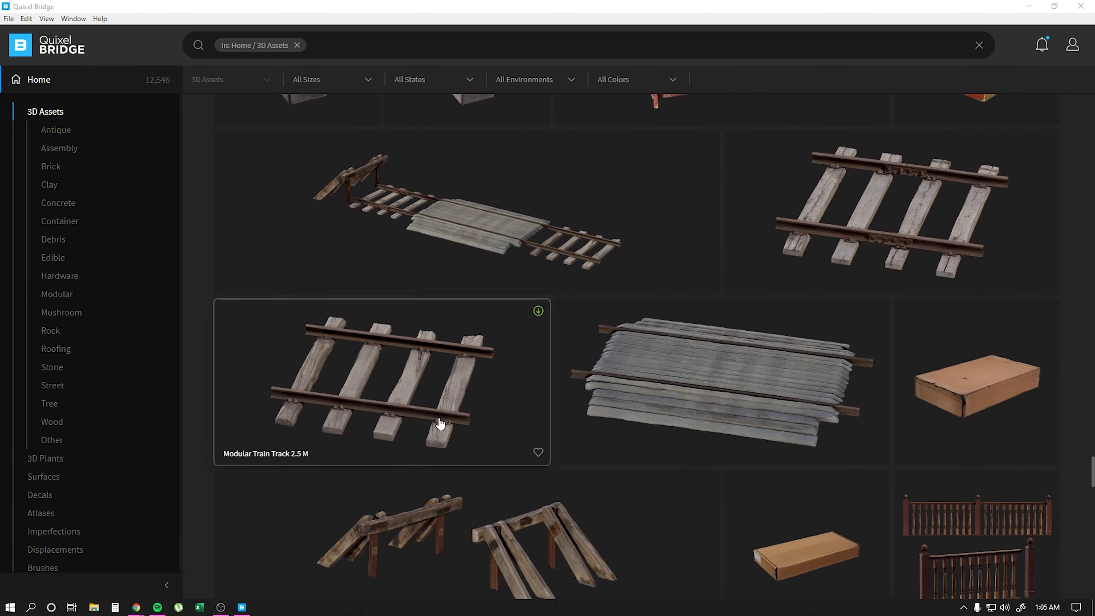
scroll(431, 423, "down", 2)
- Switch to the 3D Plants library and scroll through its categories
left_click(54, 459)
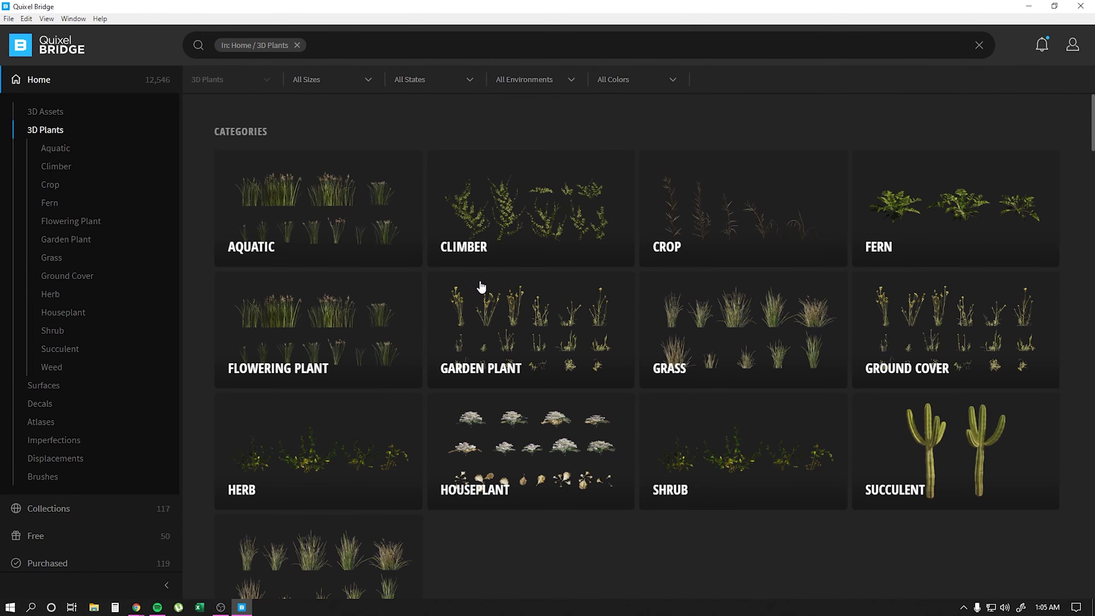
scroll(518, 311, "down", 5)
scroll(530, 336, "down", 2)
scroll(545, 379, "down", 3)
- Scroll through the Surfaces, Decals and Atlases libraries
scroll(545, 380, "down", 3)
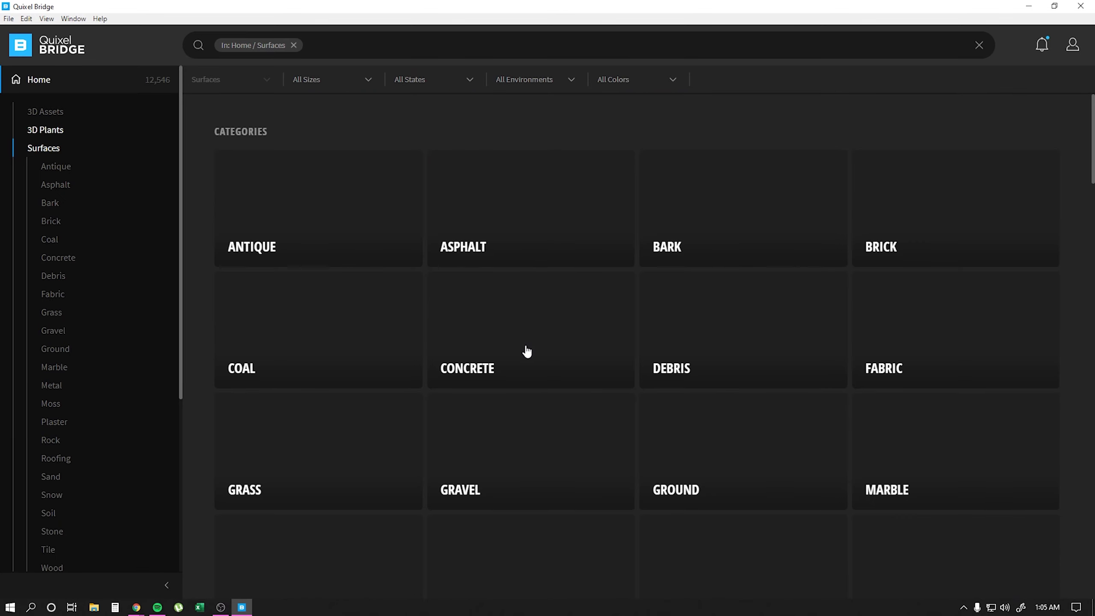
scroll(480, 363, "down", 3)
scroll(478, 360, "down", 5)
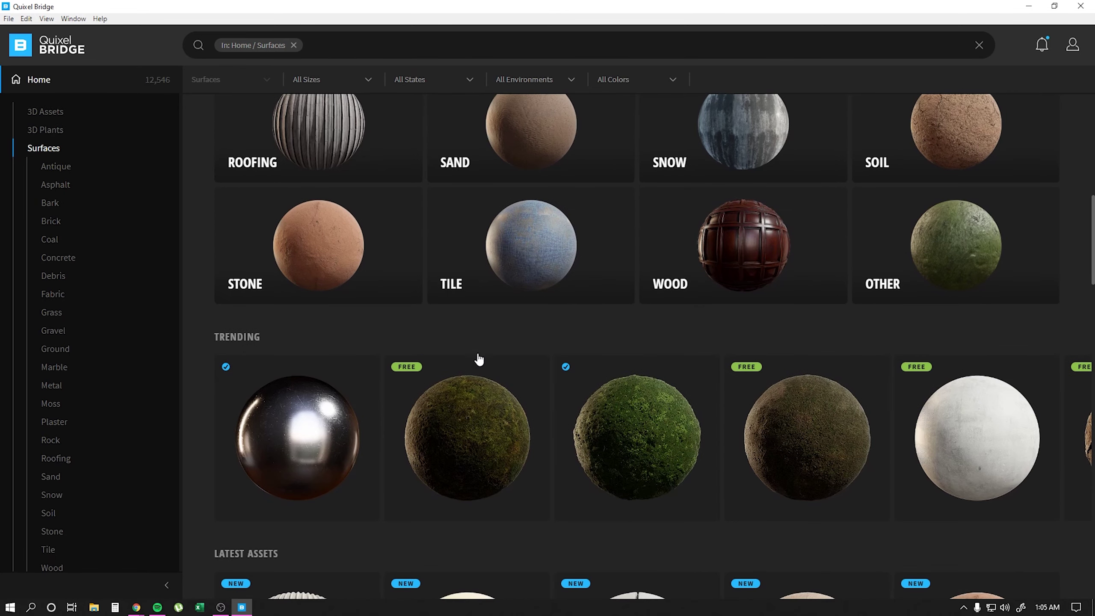
scroll(479, 361, "down", 4)
scroll(479, 360, "down", 3)
scroll(479, 362, "down", 5)
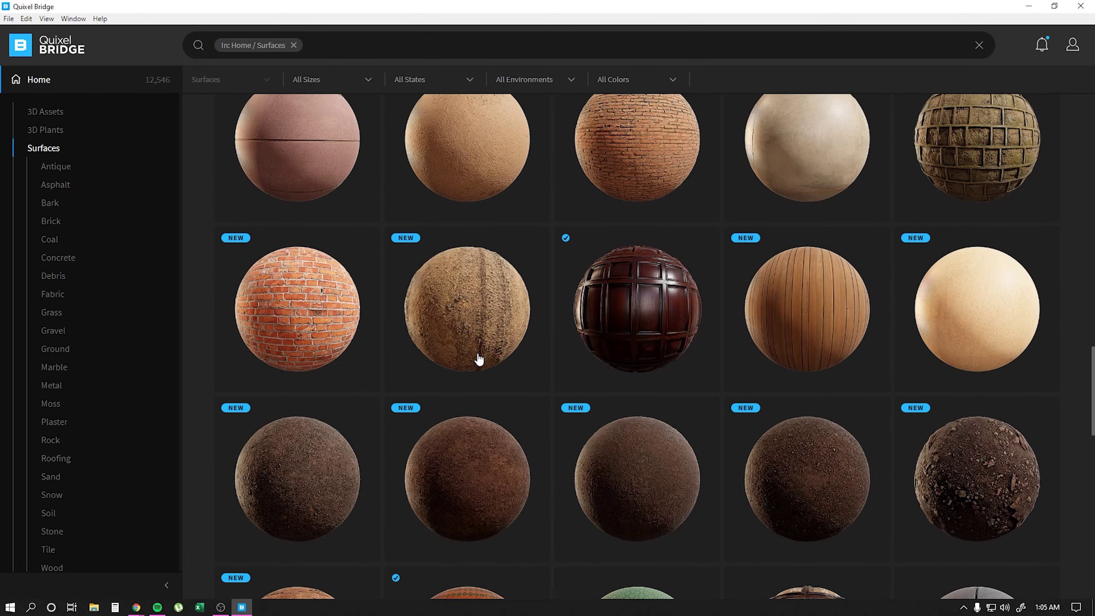
scroll(479, 362, "down", 3)
scroll(478, 362, "down", 4)
scroll(479, 362, "down", 4)
scroll(81, 289, "down", 4)
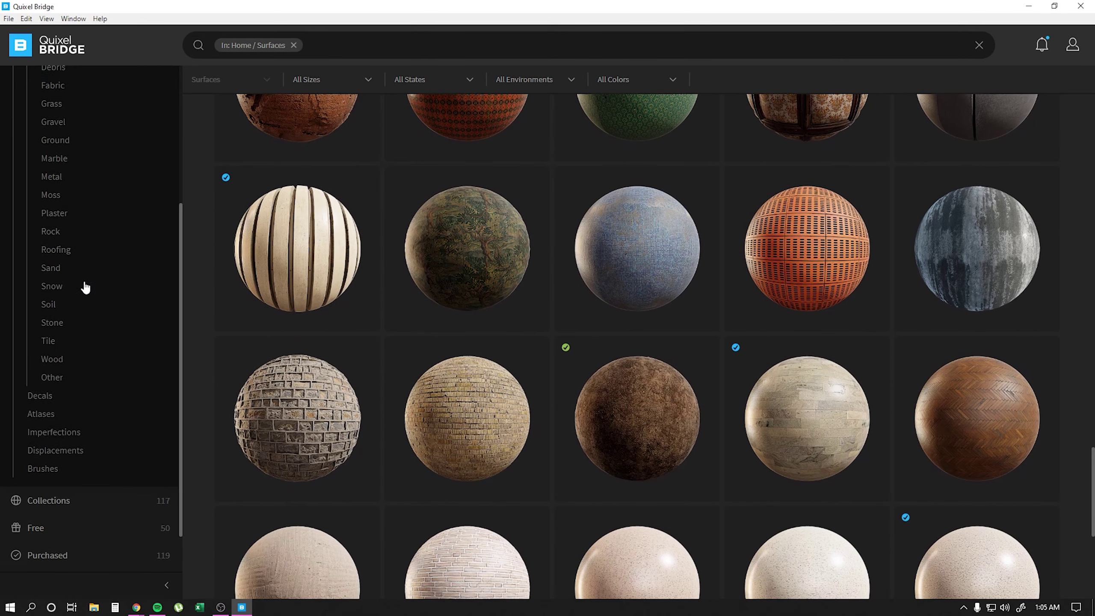
scroll(56, 388, "down", 1)
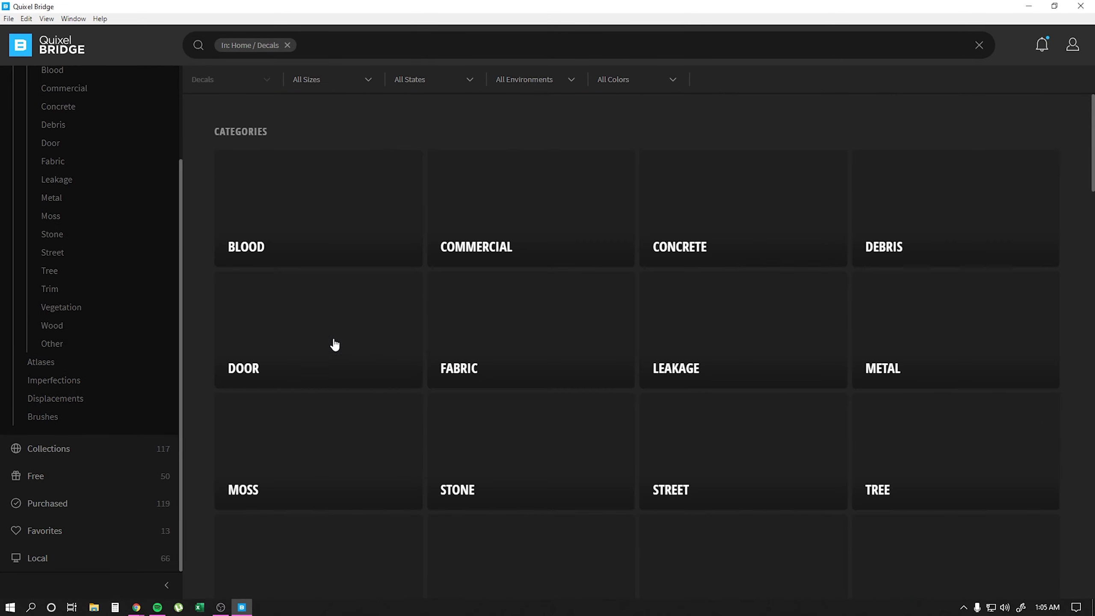
scroll(508, 362, "down", 4)
scroll(509, 365, "down", 2)
scroll(509, 365, "down", 5)
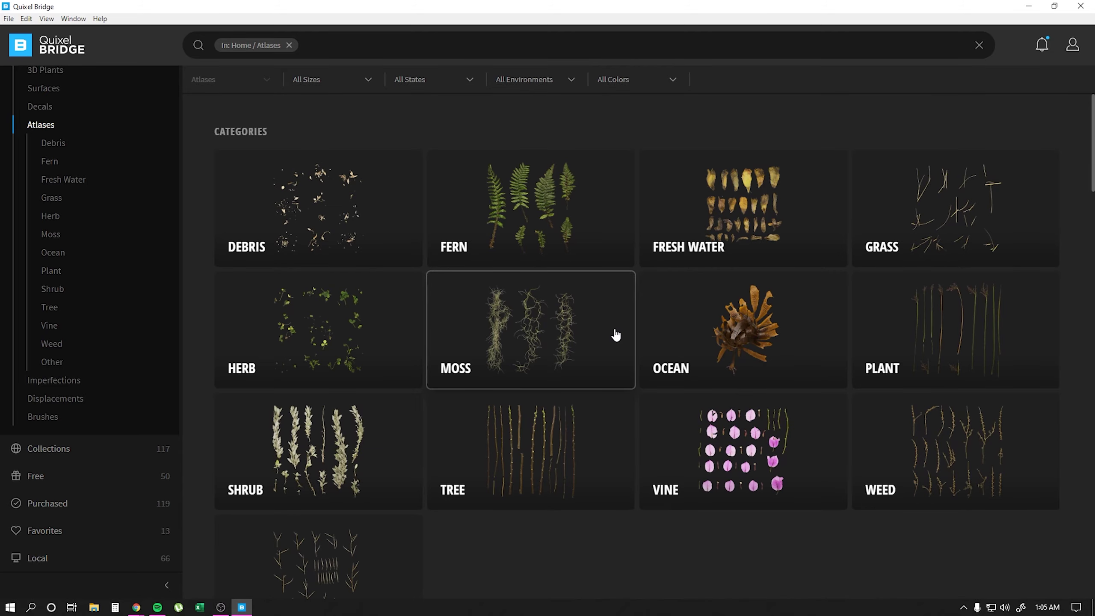
scroll(620, 328, "down", 4)
scroll(573, 337, "down", 3)
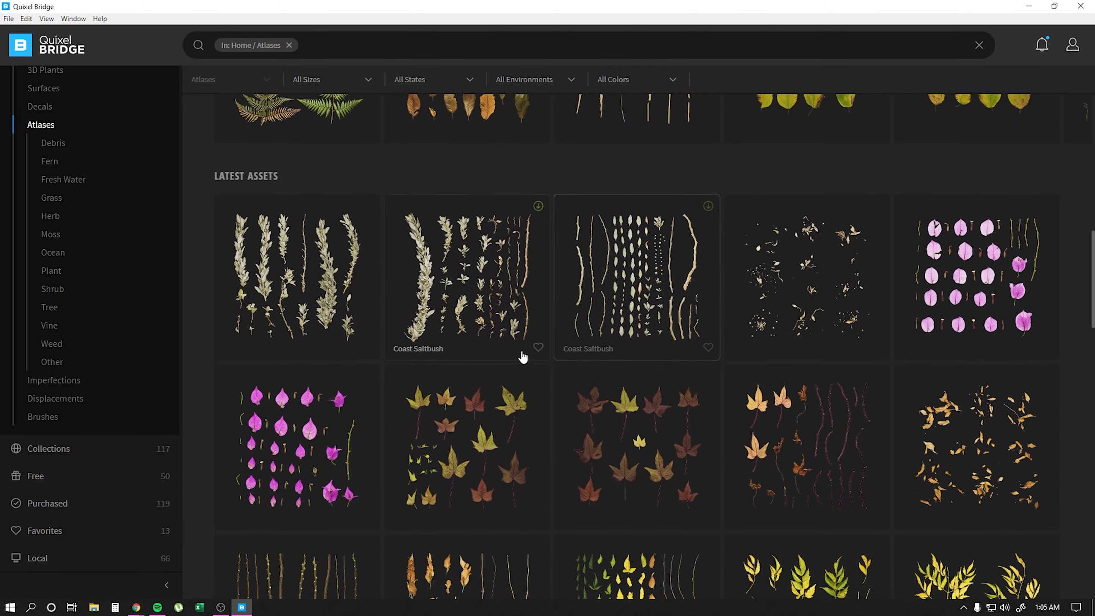
scroll(427, 367, "down", 3)
- Look through the Imperfections library, then return to the Surfaces categories
left_click(61, 380)
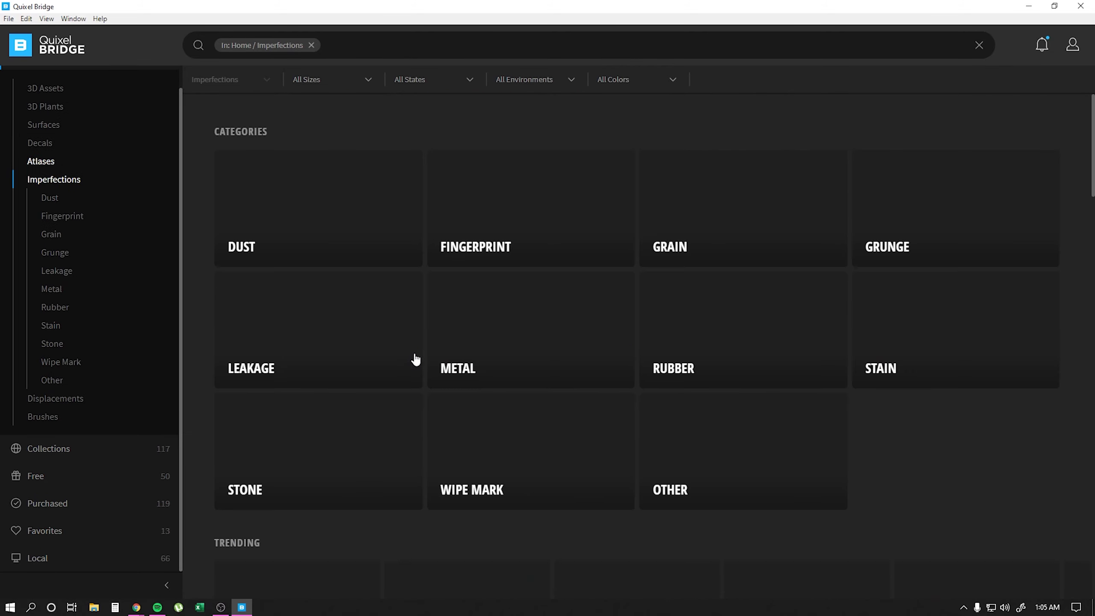
scroll(409, 355, "down", 5)
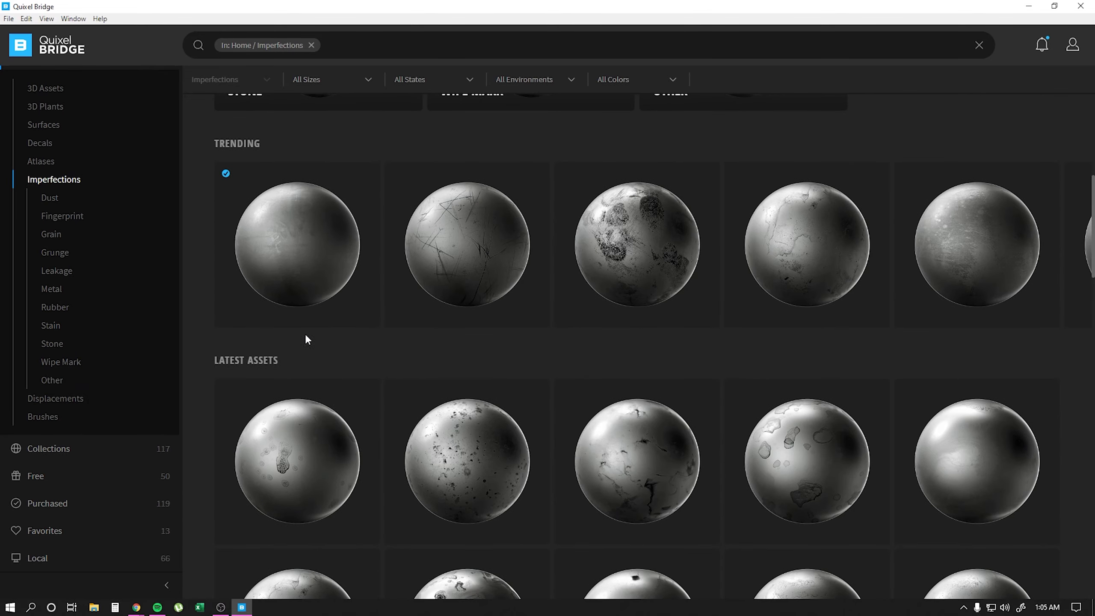
scroll(112, 224, "up", 1)
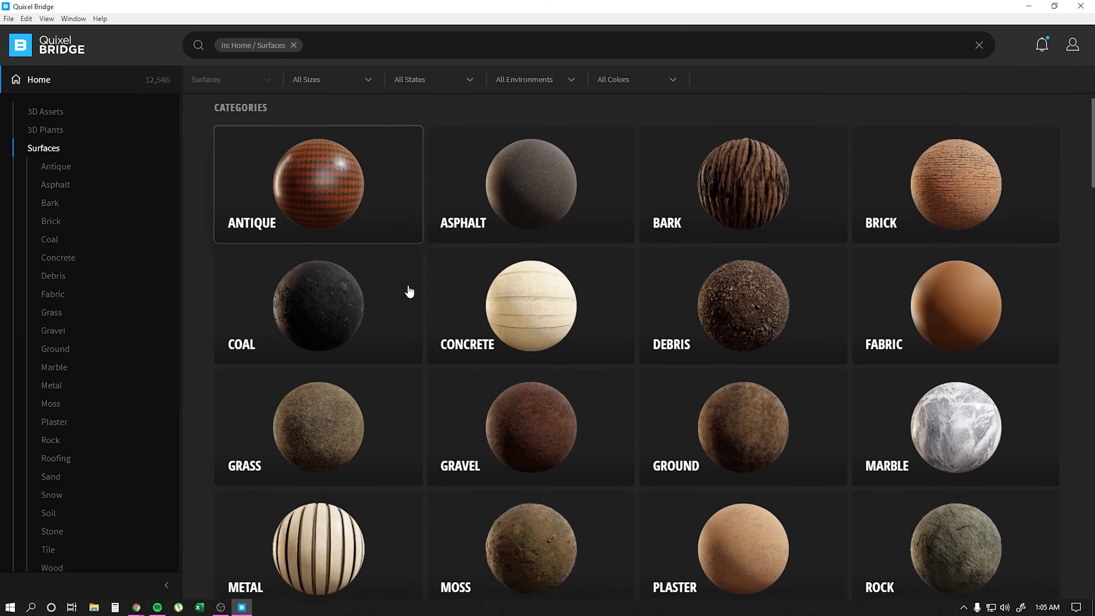
- Set the Nordic Moss 1x1 M download Material Preset to Unreal 4
scroll(409, 291, "down", 5)
scroll(421, 293, "down", 3)
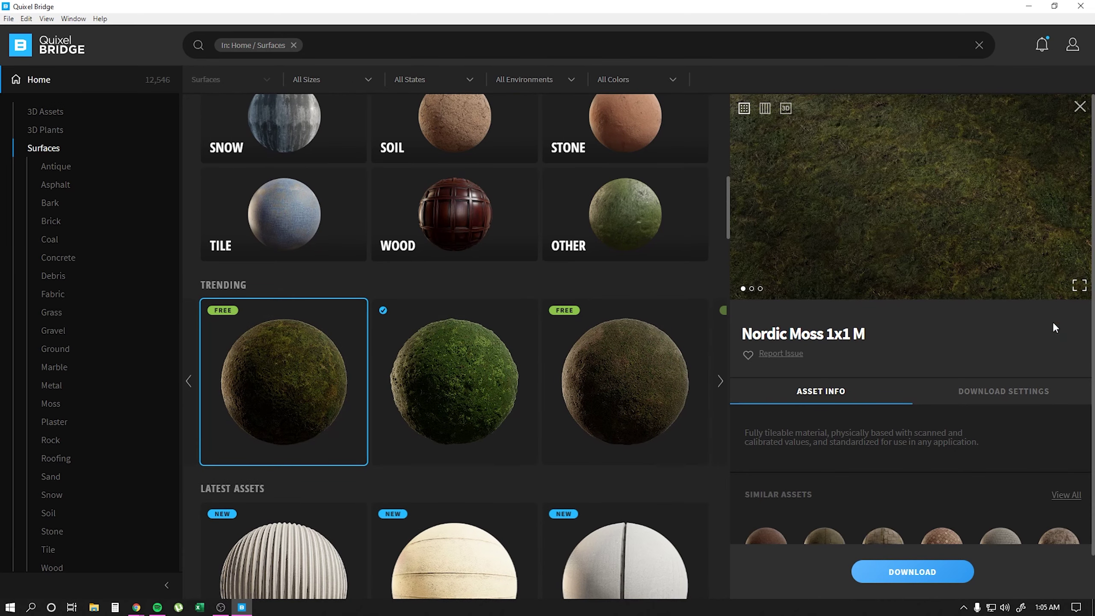
left_click(979, 407)
left_click(953, 295)
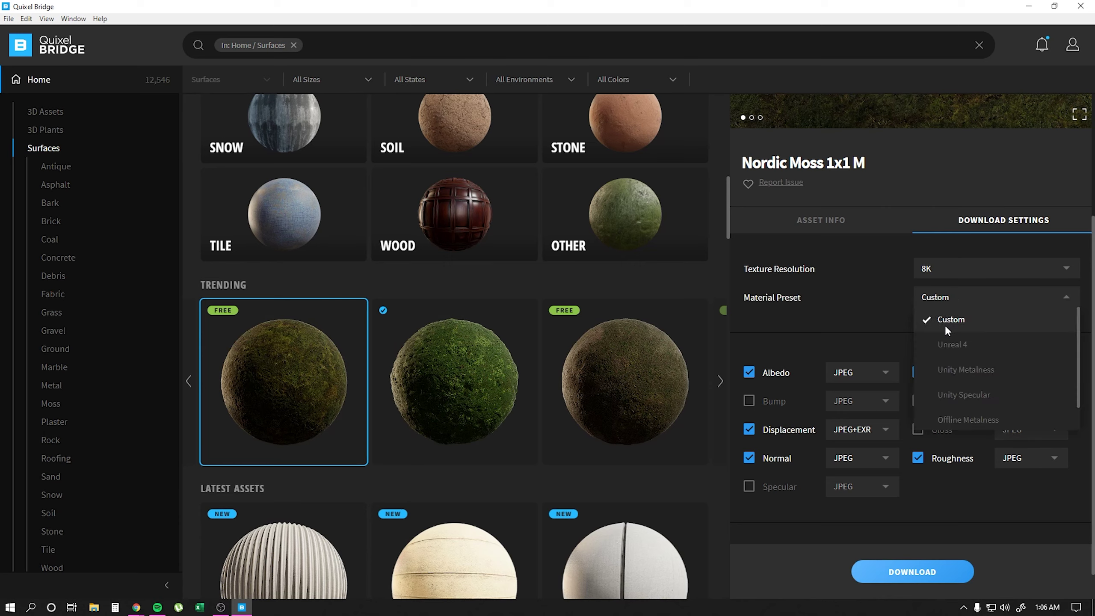
left_click(945, 343)
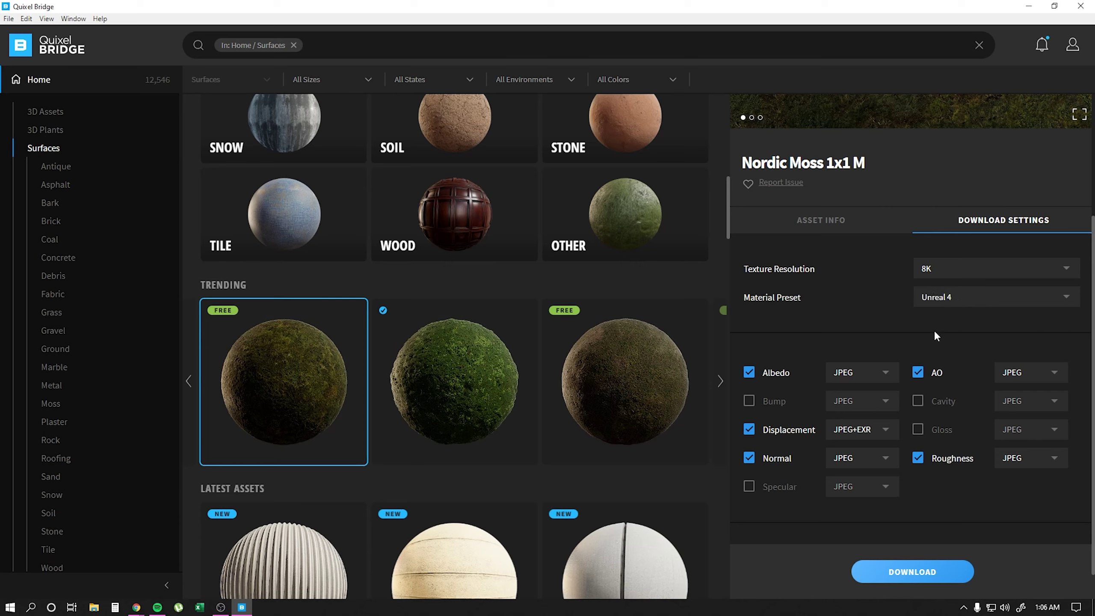
- Download Nordic Moss, keeping the texture resolution at 8K
left_click(933, 566)
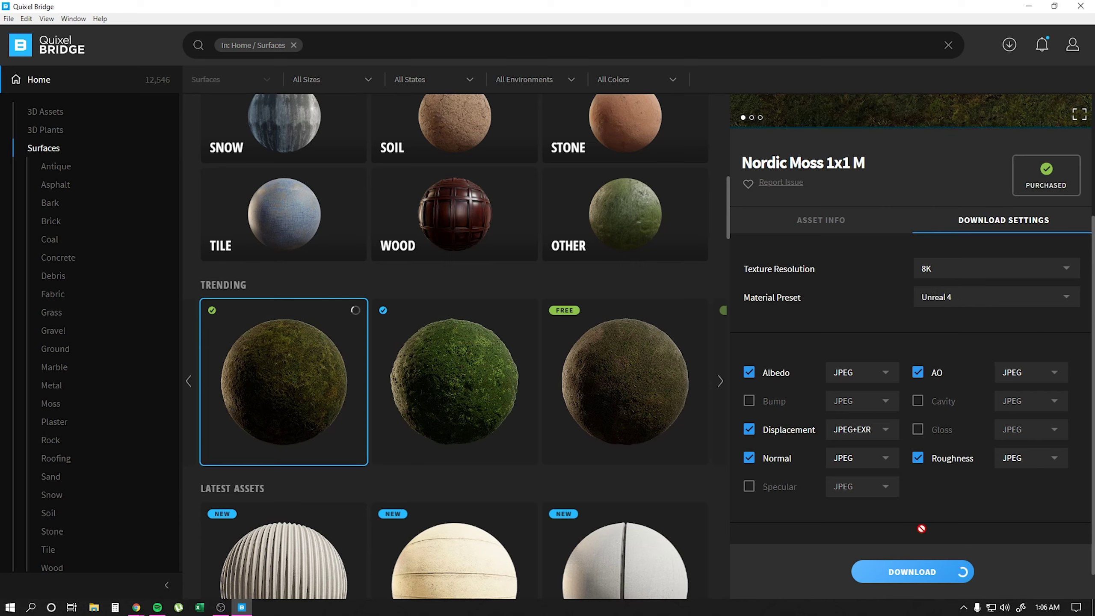
left_click(935, 269)
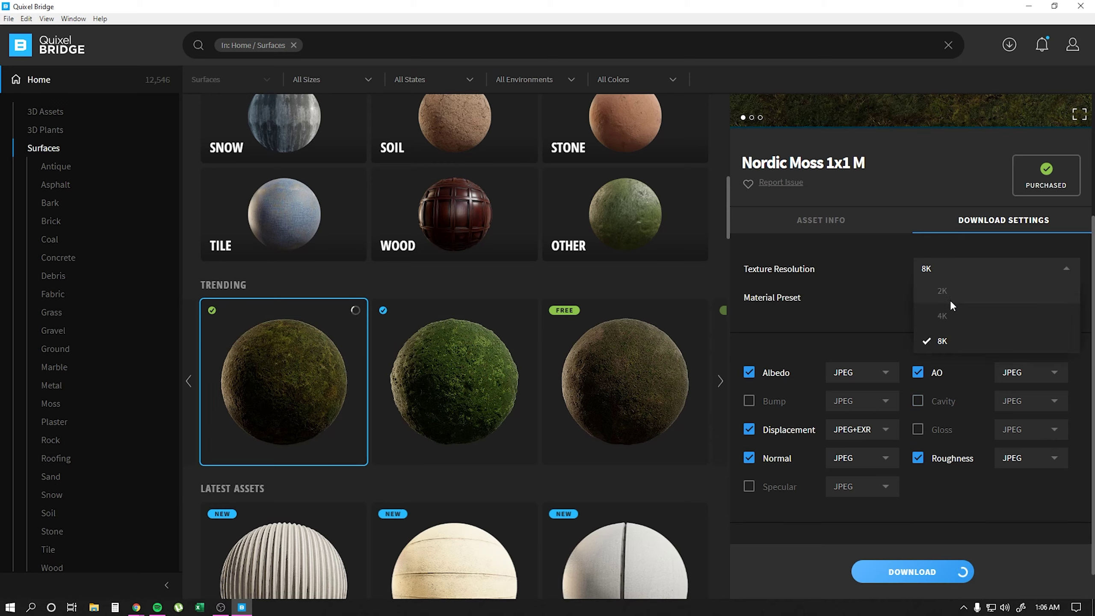
left_click(941, 343)
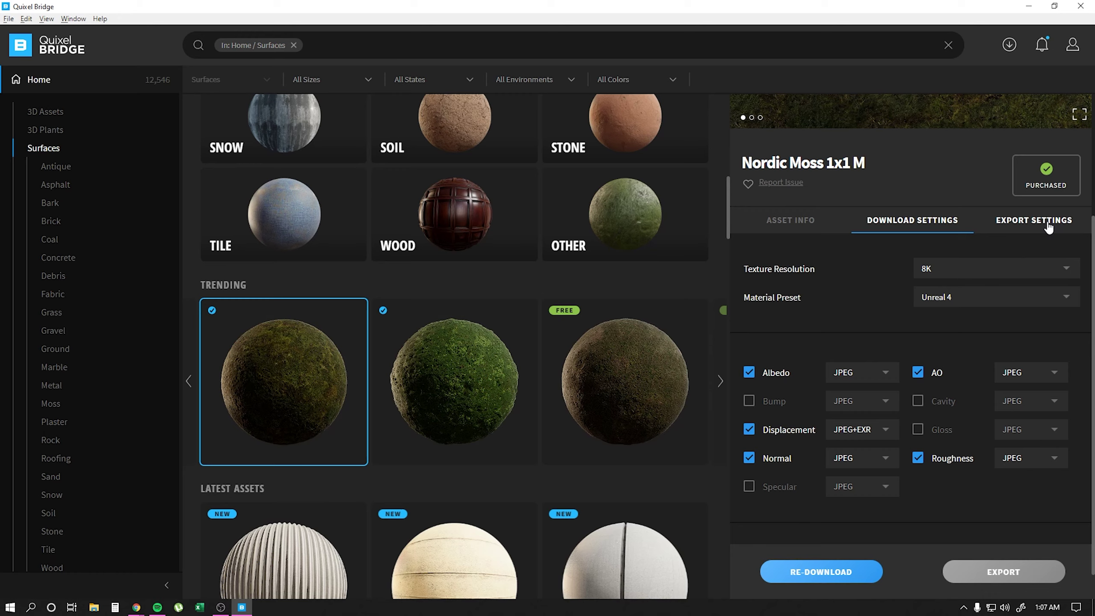
- Set the Nordic Moss export target to Unreal Engine
left_click(1004, 222)
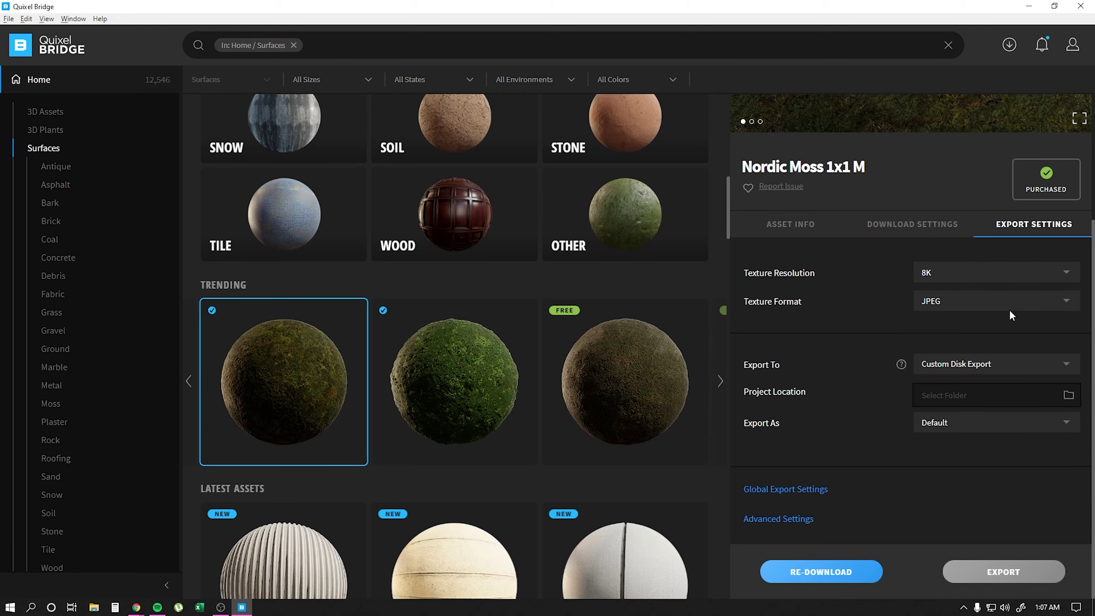
left_click(960, 368)
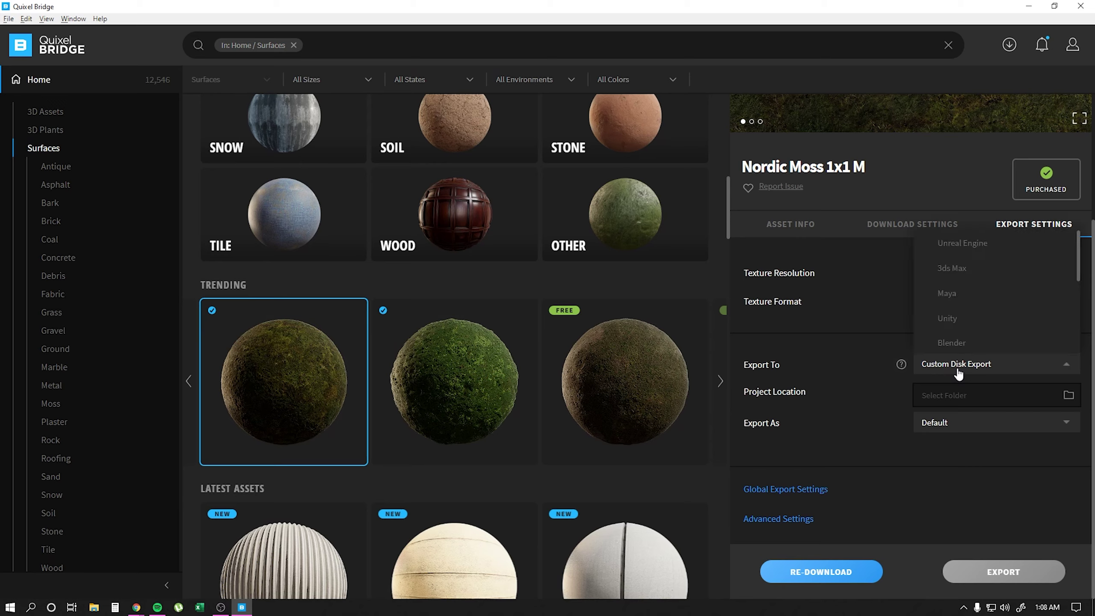
scroll(985, 285, "down", 5)
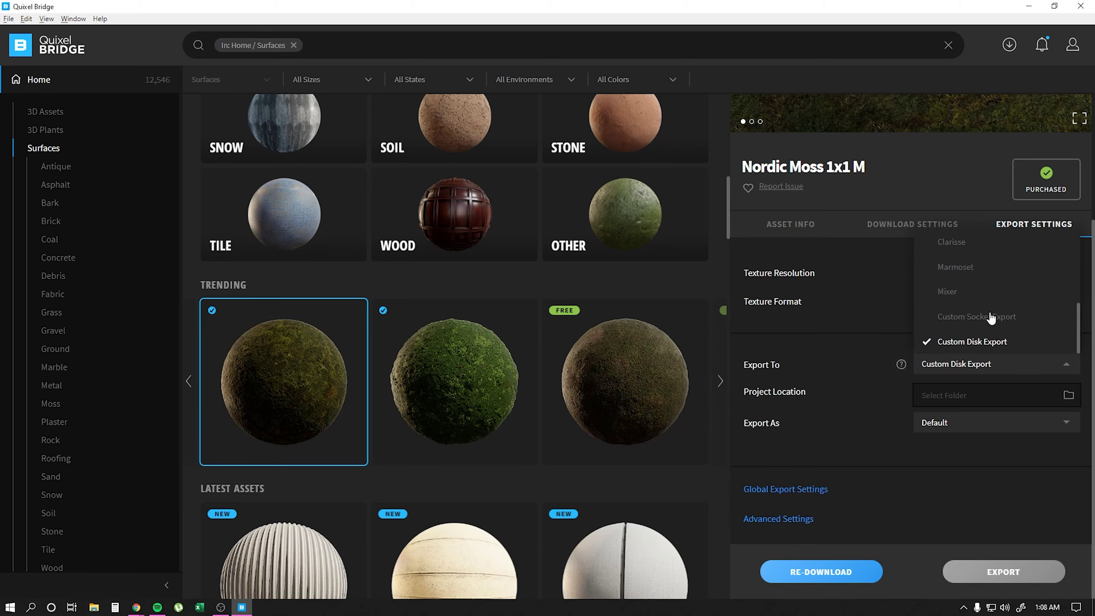
scroll(976, 351, "up", 1)
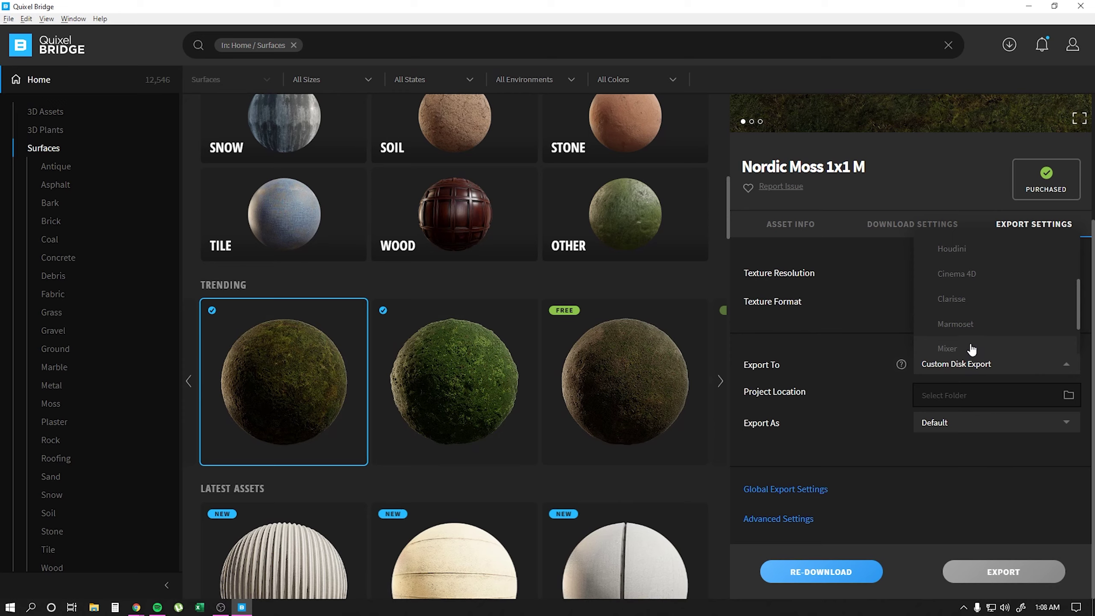
scroll(970, 336, "up", 1)
scroll(969, 336, "up", 1)
scroll(967, 338, "up", 1)
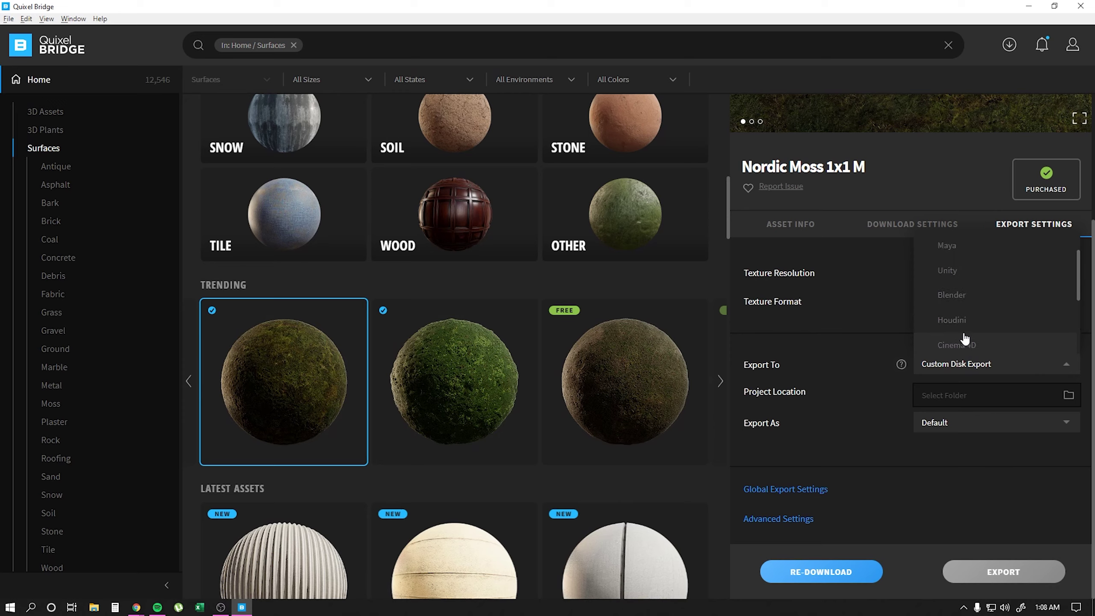
scroll(965, 339, "up", 2)
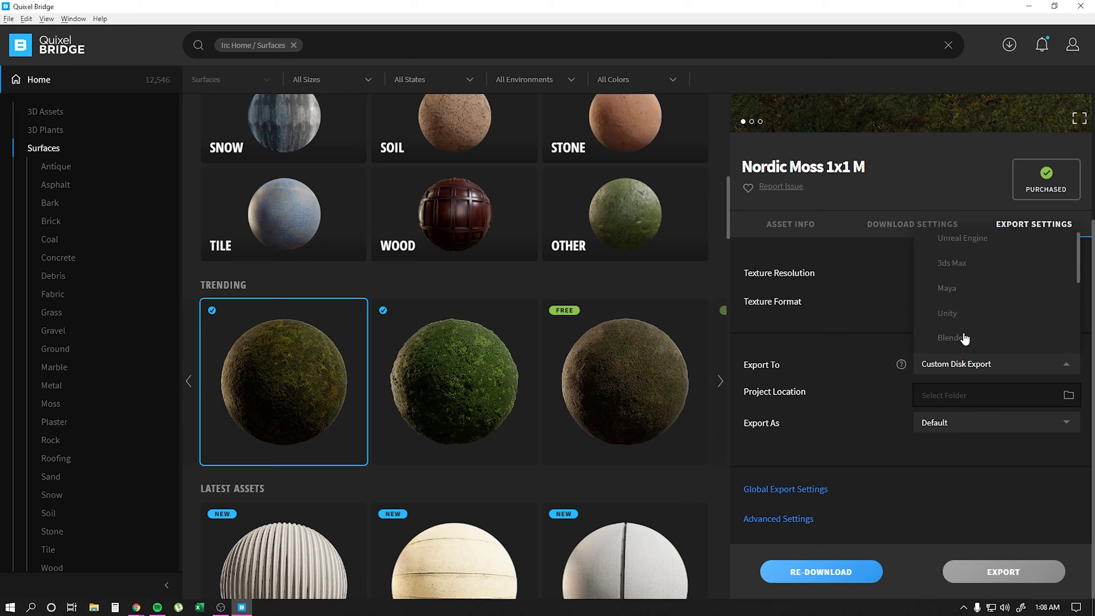
left_click(977, 249)
- Choose engine version 4.25 and bring up the installation folder picker
left_click(937, 399)
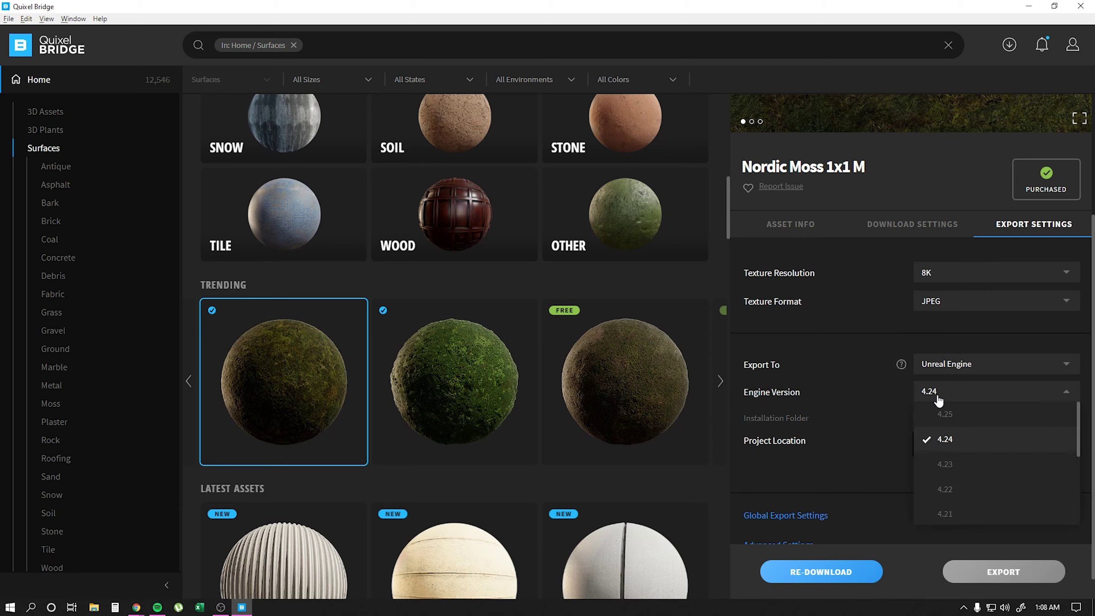
left_click(946, 416)
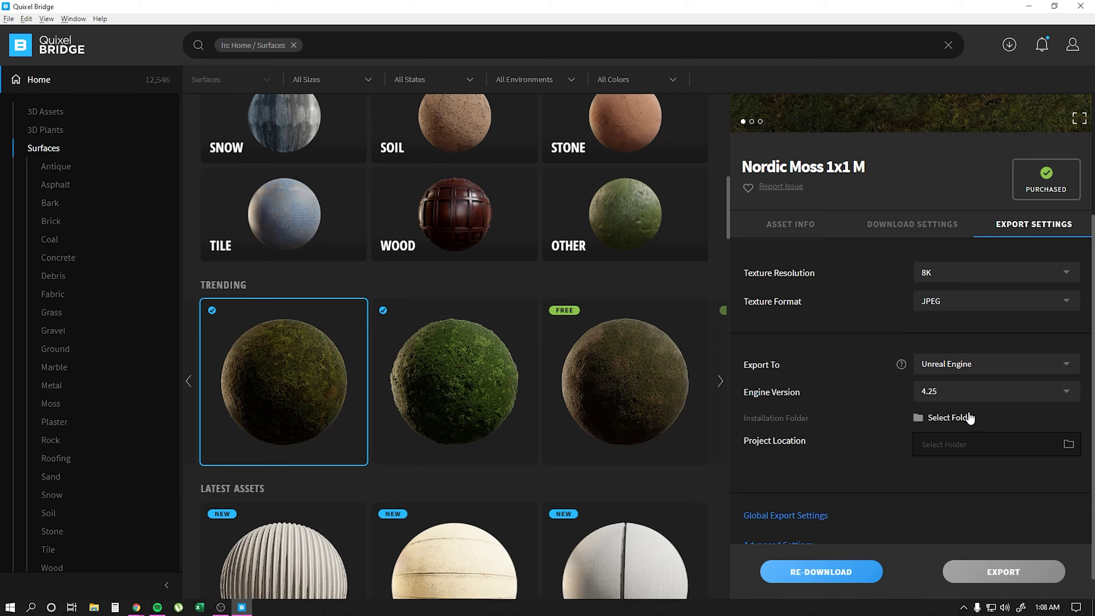
left_click(963, 399)
scroll(944, 466, "down", 2)
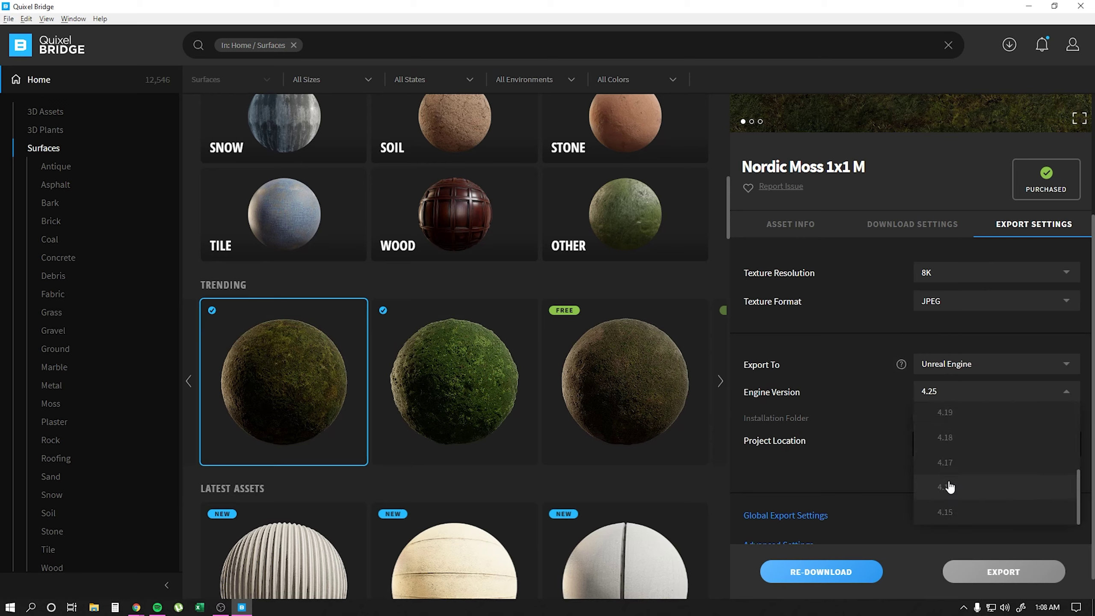
scroll(950, 487, "up", 2)
left_click(949, 415)
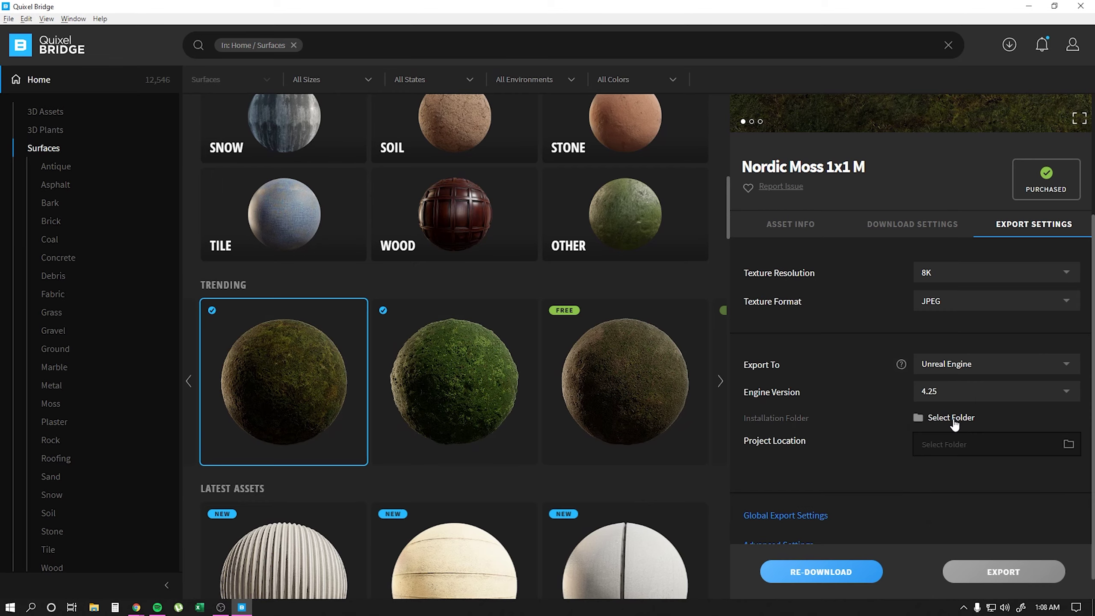
left_click(952, 418)
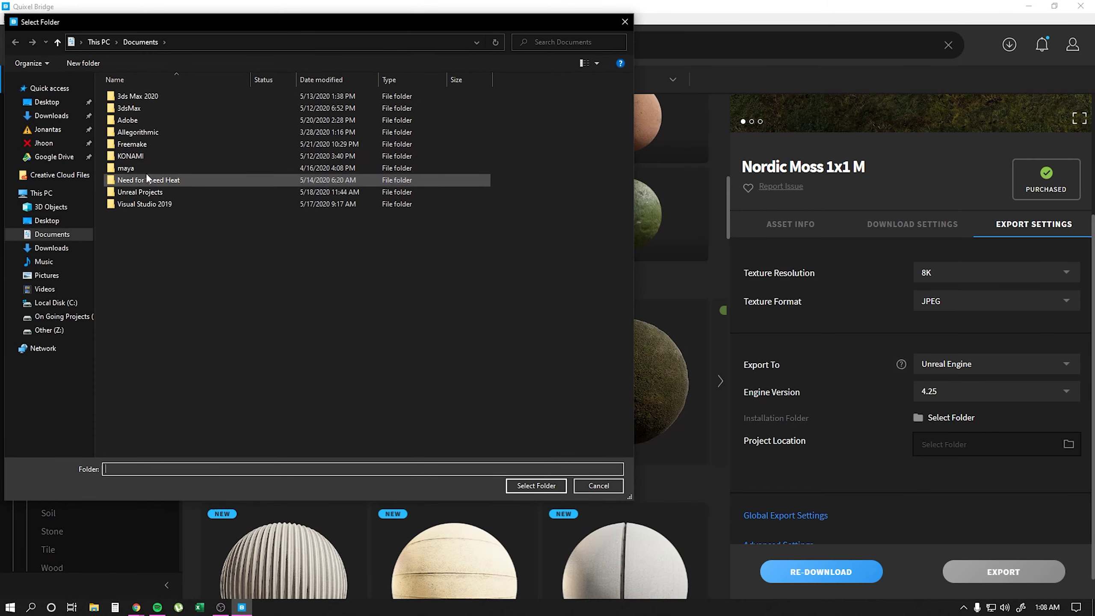
- Browse to C:\Program Files\Epic Games\UE_4.25\Engine\Plugins and select it as the installation folder
mouse_move(52, 257)
left_click(58, 305)
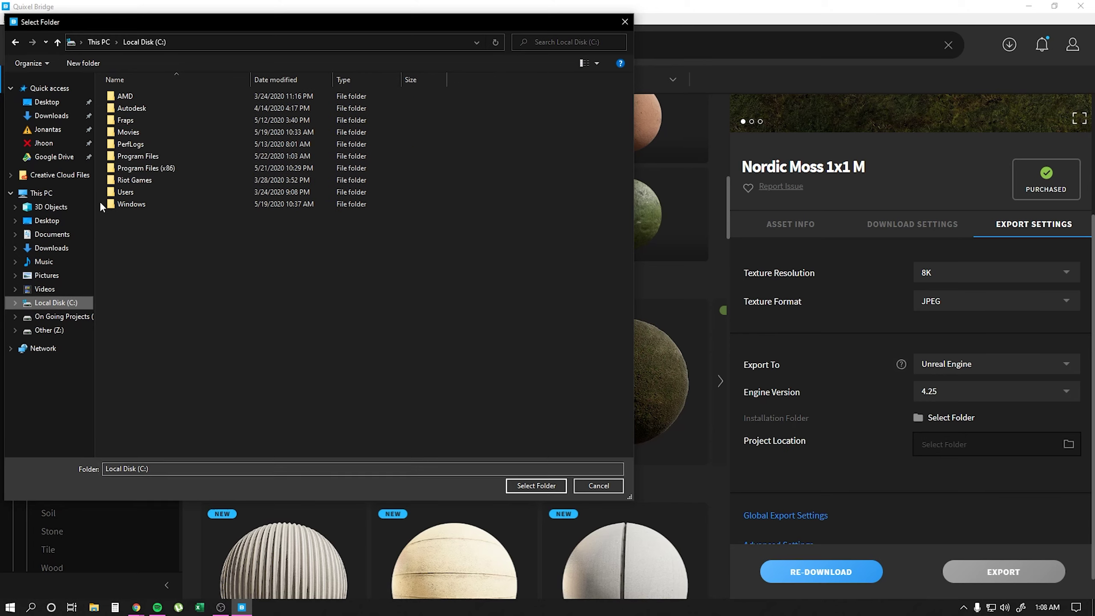
double_click(146, 154)
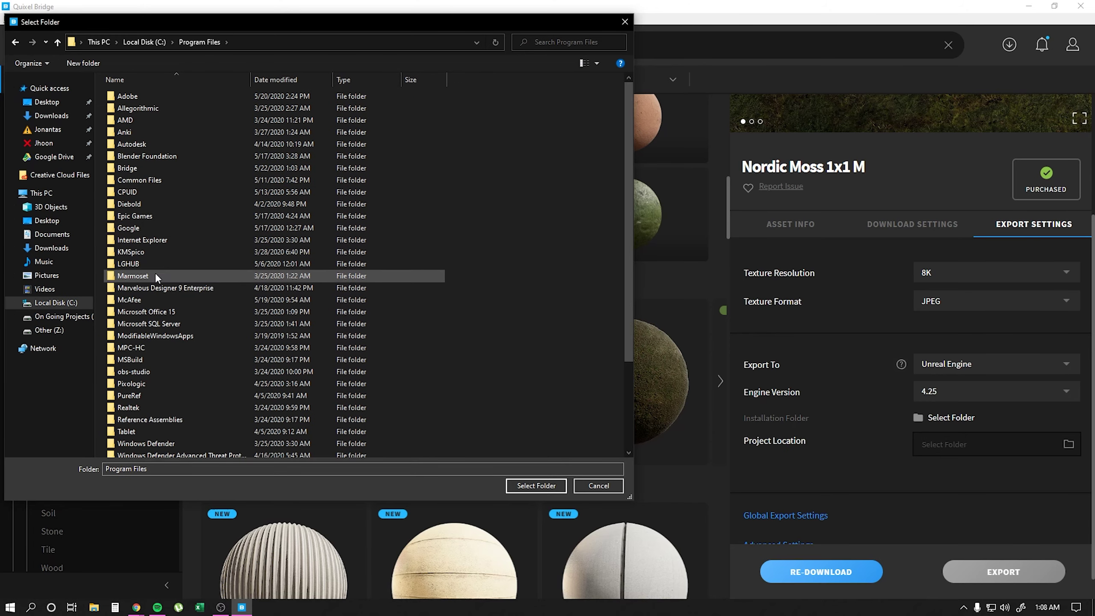
left_click(147, 219)
double_click(146, 219)
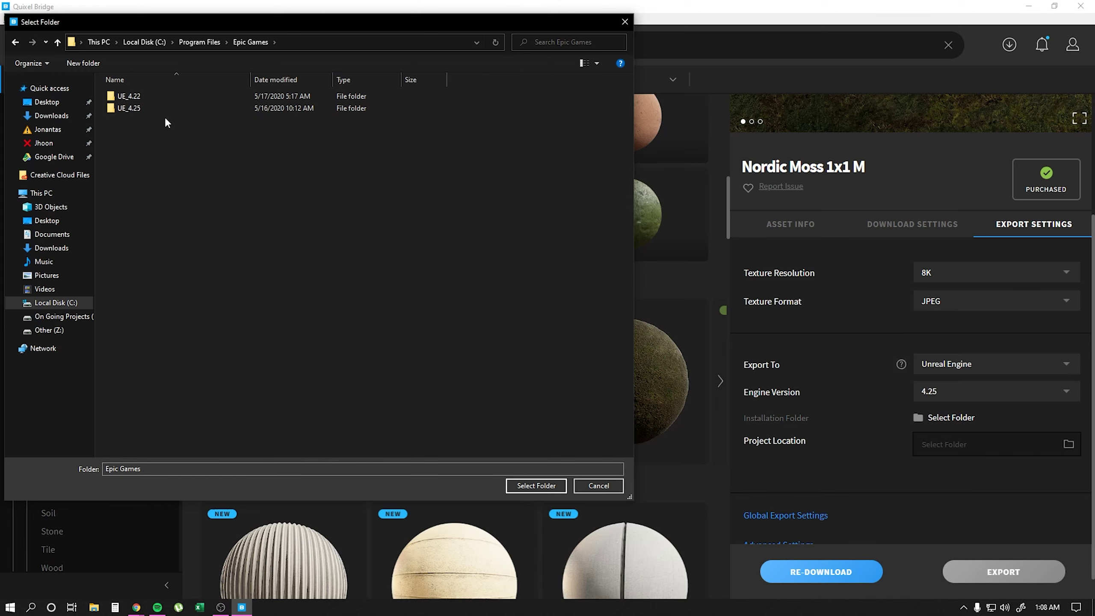
double_click(166, 107)
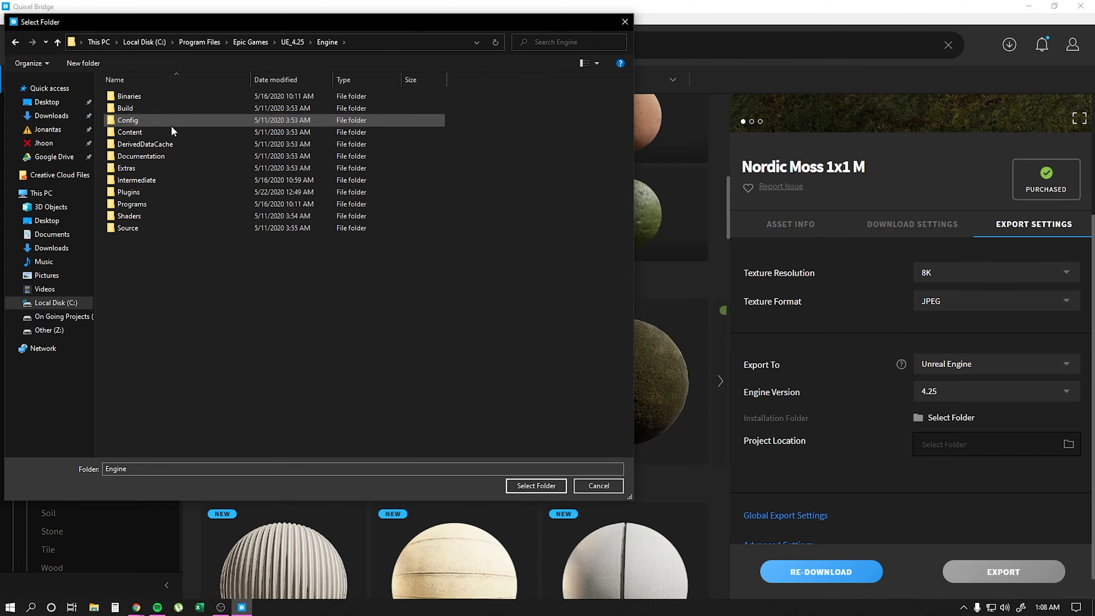
left_click(128, 195)
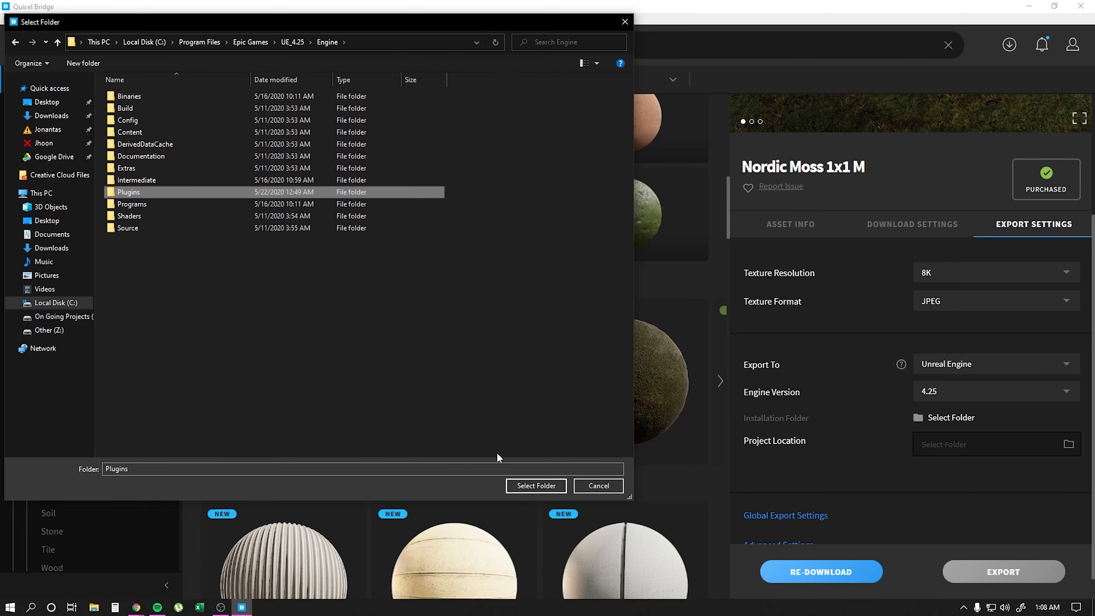
left_click(536, 485)
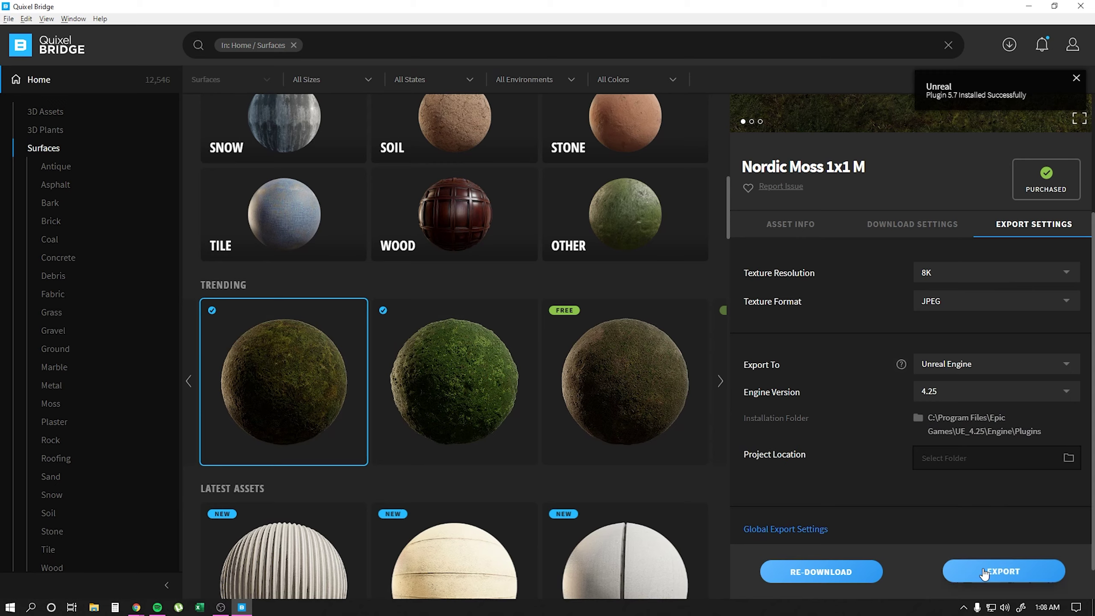
- Export Nordic Moss to Unreal Engine and highlight port 13429 in the failure message
left_click(1006, 582)
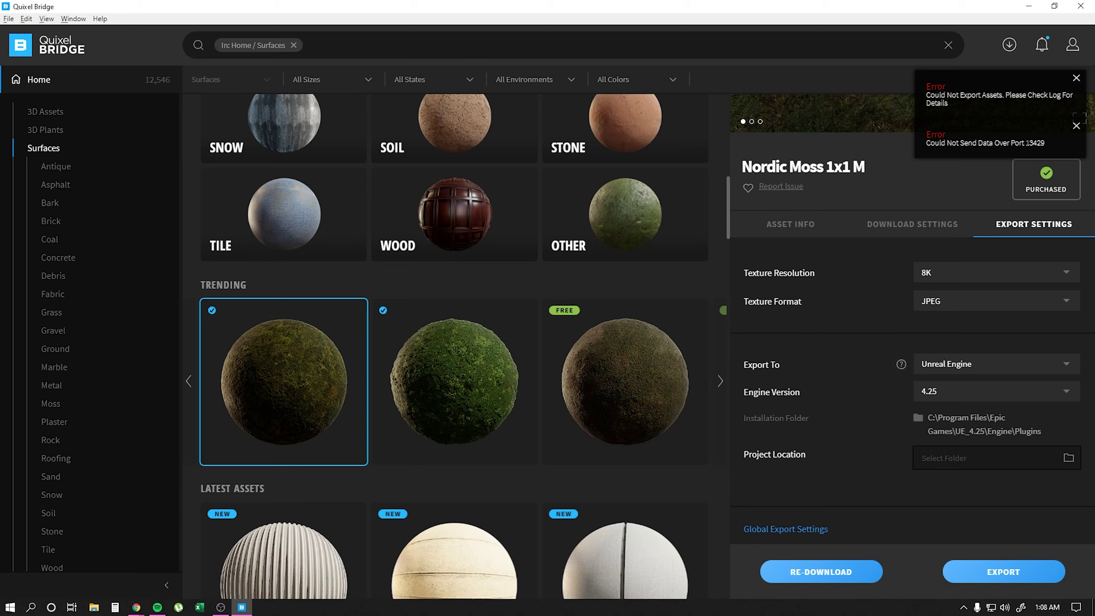
left_click_drag(1027, 143, 1041, 143)
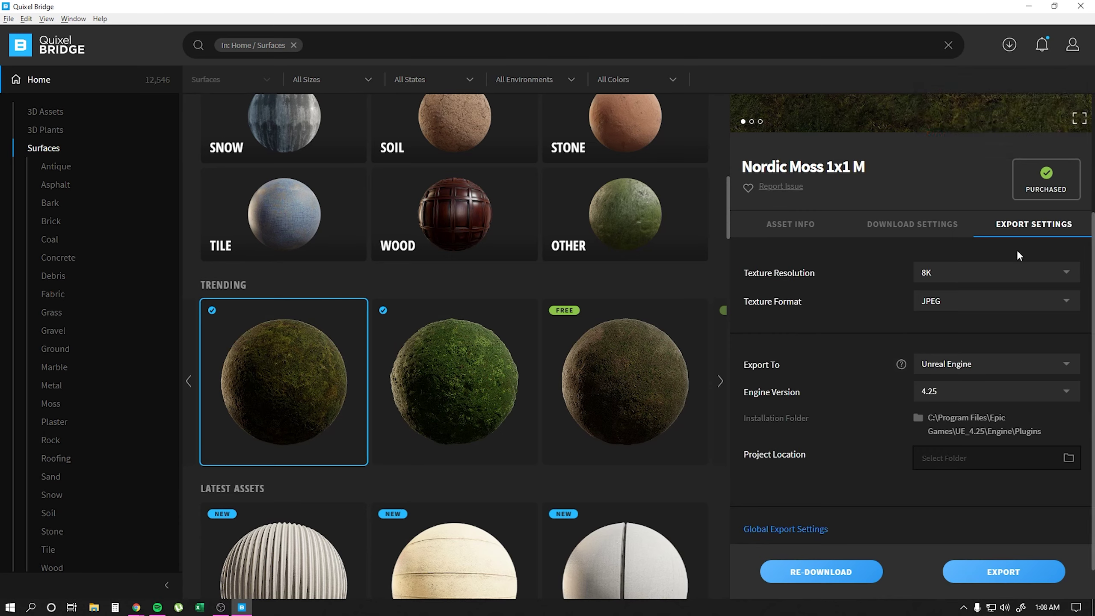
- Change Bridge's API port from 28241 to 13429 under More Settings and save
left_click(26, 18)
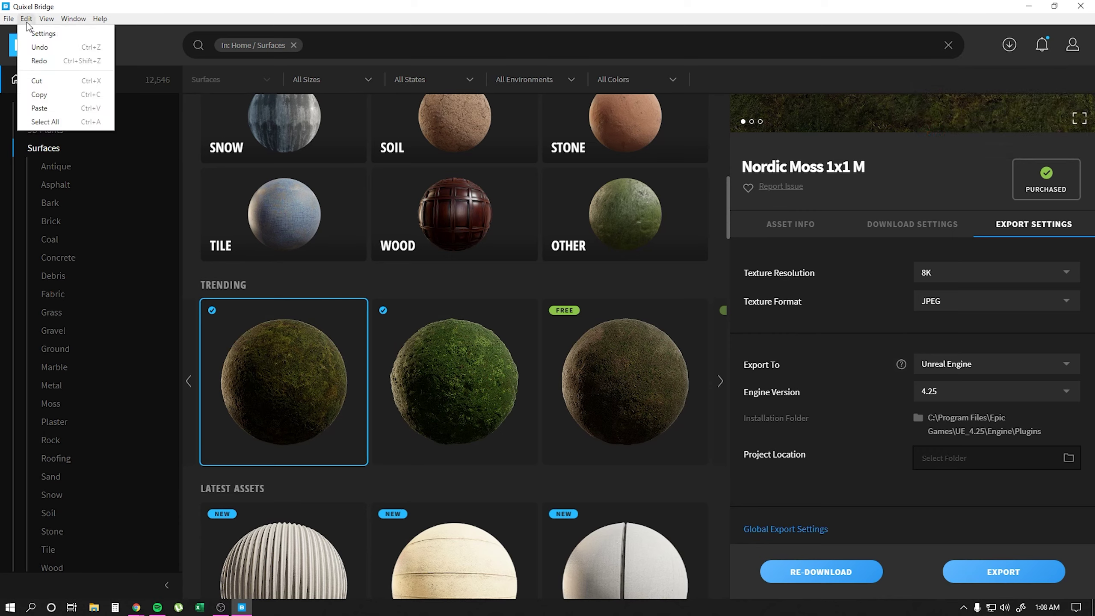
left_click(35, 124)
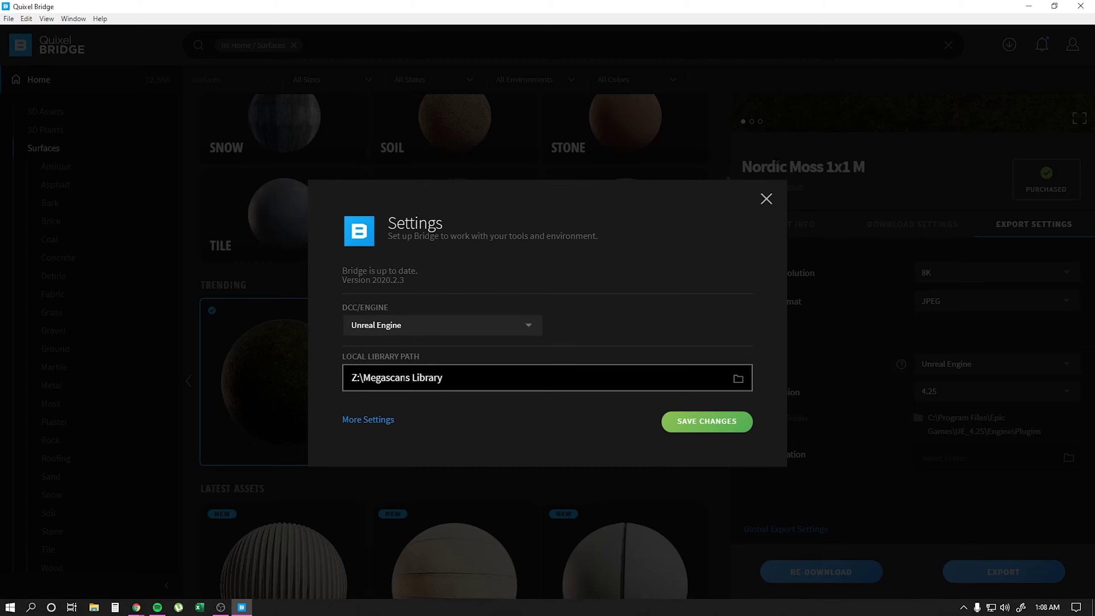
left_click(369, 420)
left_click_drag(379, 390, 333, 393)
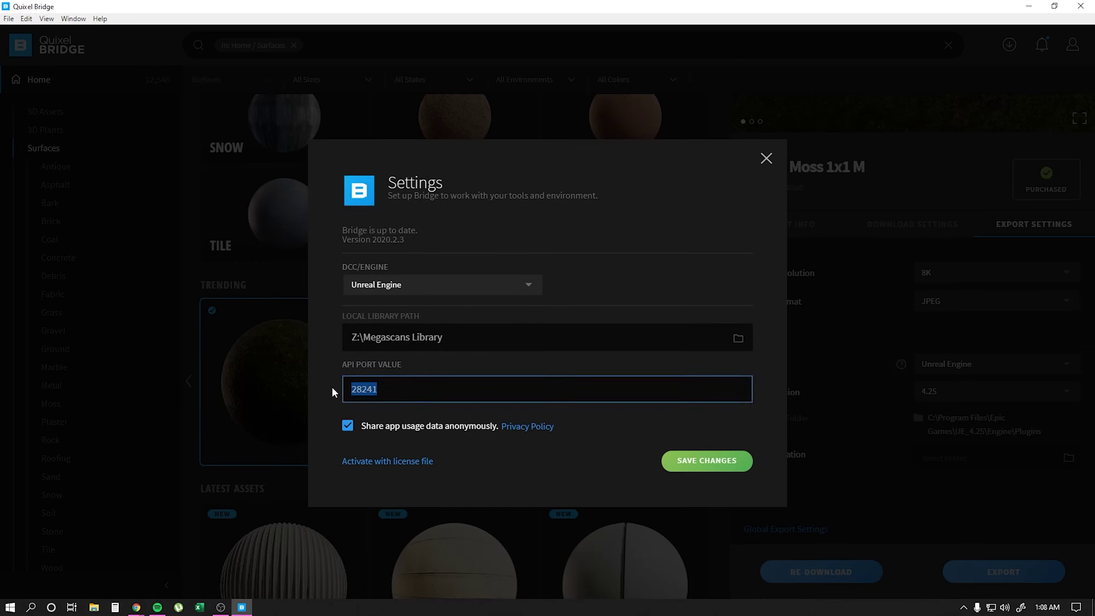
type("1342")
type("9")
left_click(701, 462)
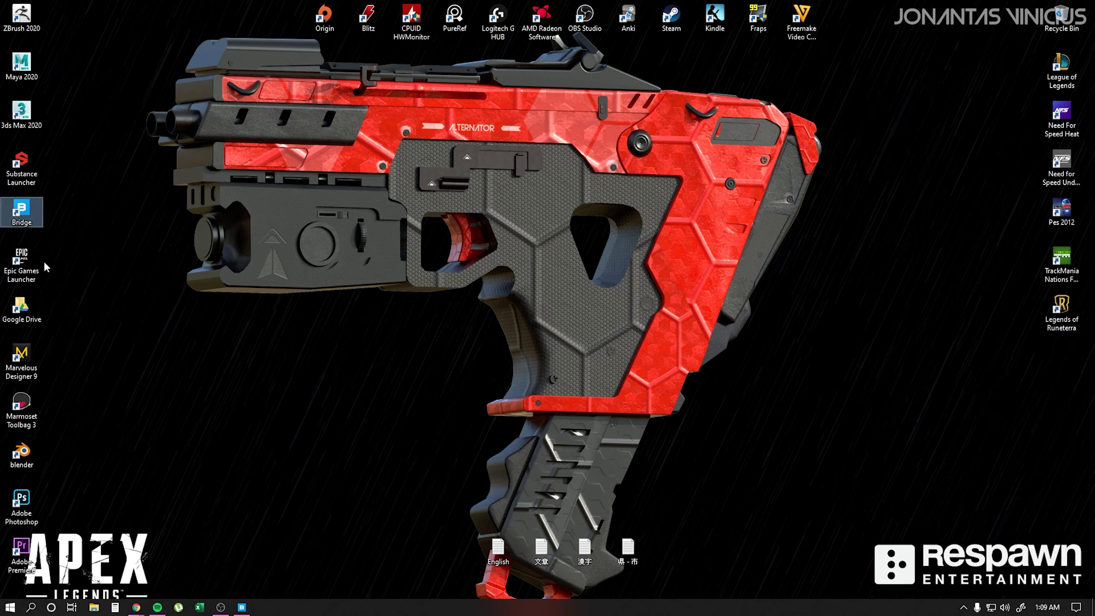
- Hide Bridge, start the Epic Games Launcher and launch Unreal Engine 4.25.0
left_click(29, 271)
double_click(27, 270)
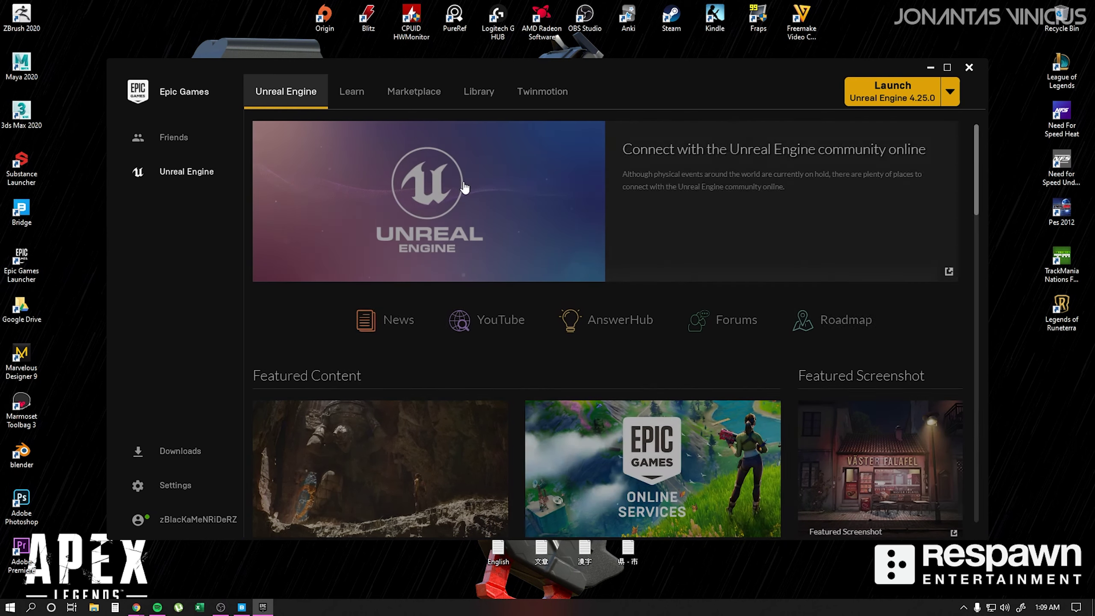
left_click(922, 97)
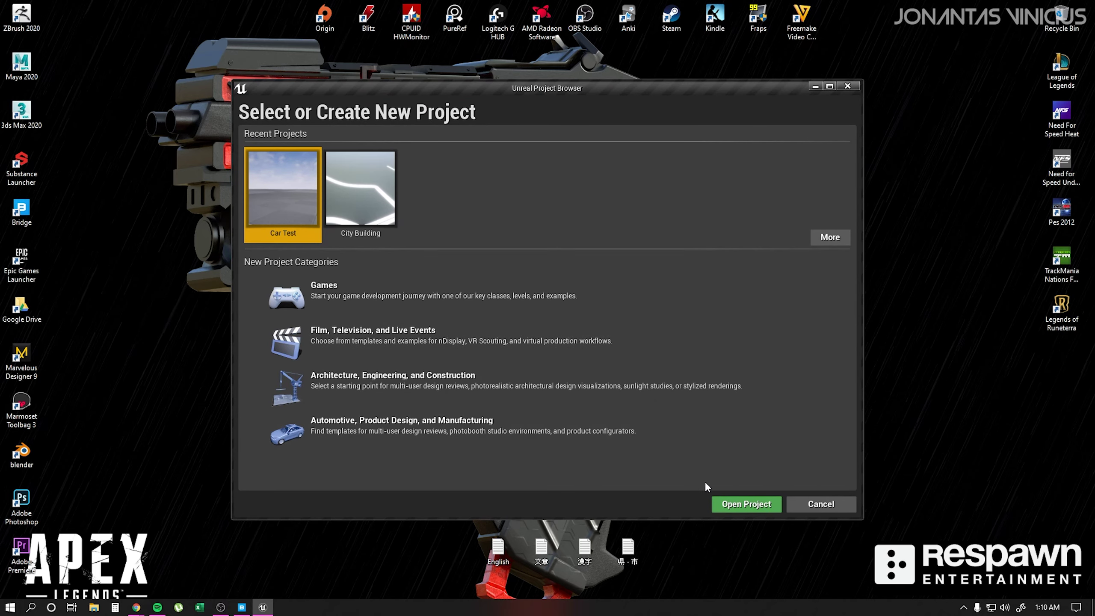
- Create a Blank Games project 'MyProject' using Blueprint with no starter content
left_click(481, 294)
left_click(673, 507)
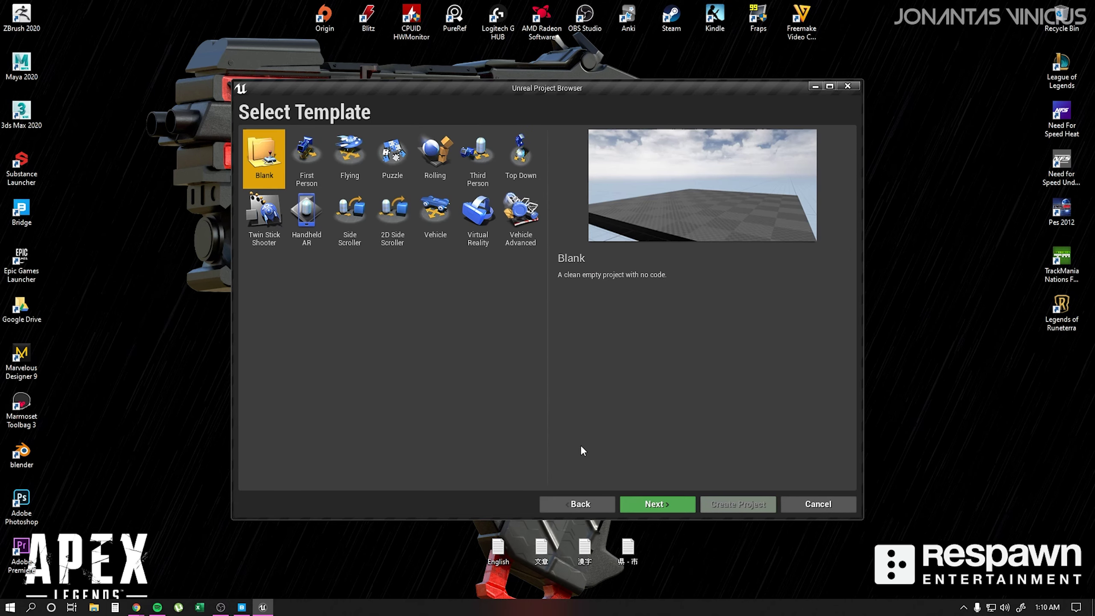
left_click(662, 505)
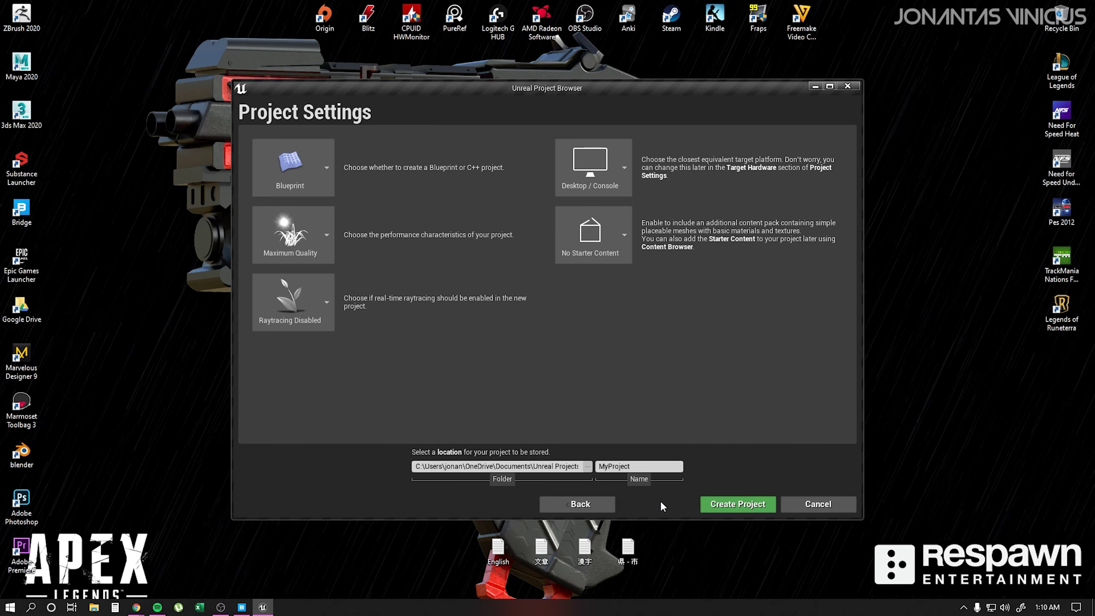
left_click(639, 467)
left_click(731, 506)
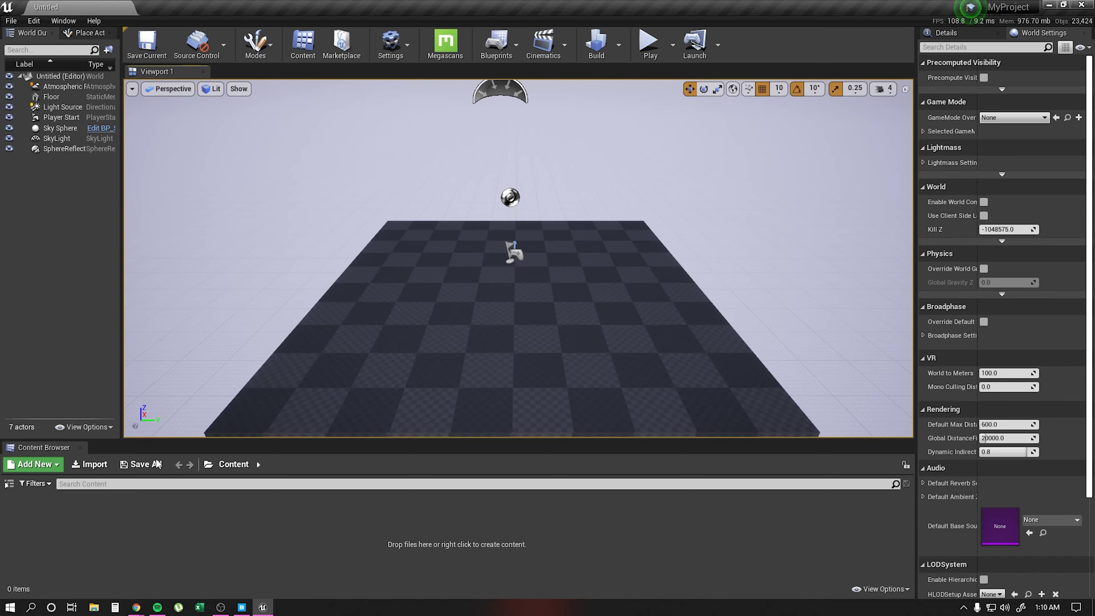
- Connect the editor to Megascans and export Nordic Moss 1x1 M into MyProject
left_click(443, 61)
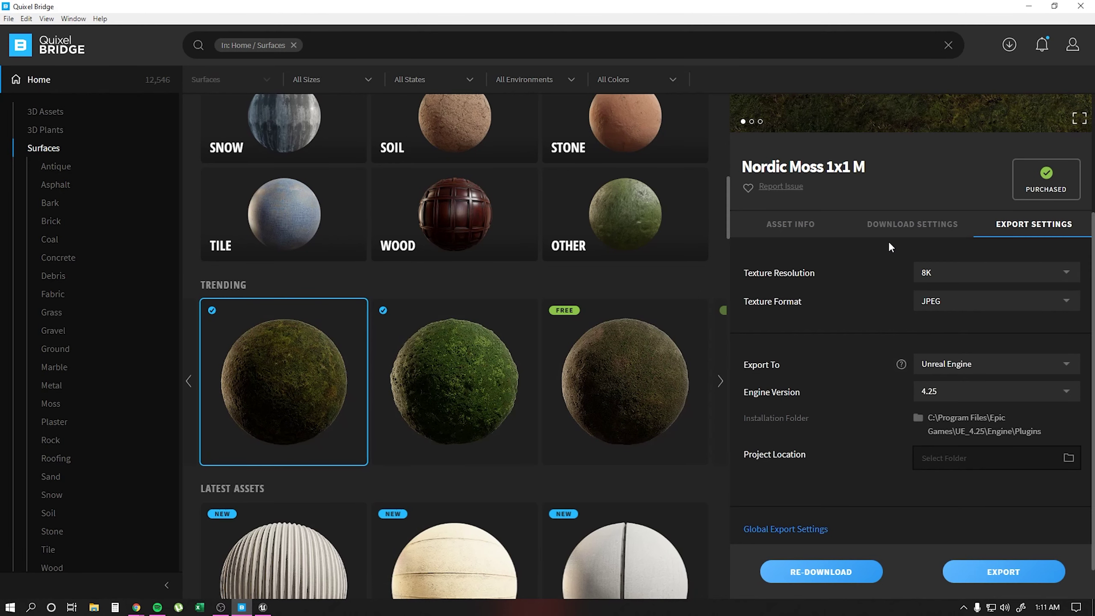
left_click(1008, 574)
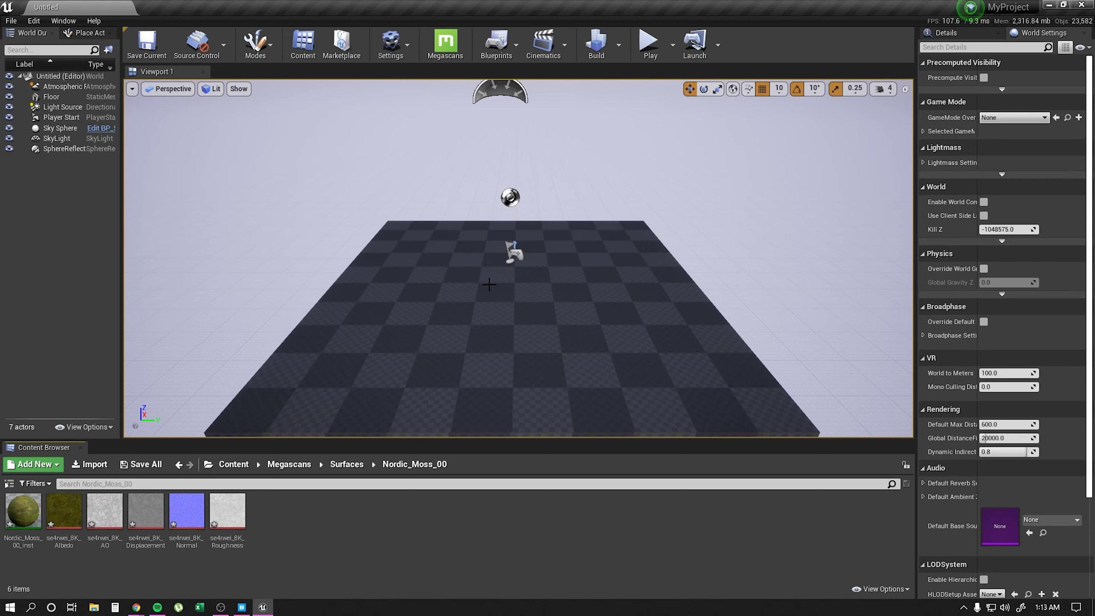
- Apply the Nordic_Moss_00_inst material instance to the floor slab
left_click(15, 523)
left_click_drag(15, 524, 509, 338)
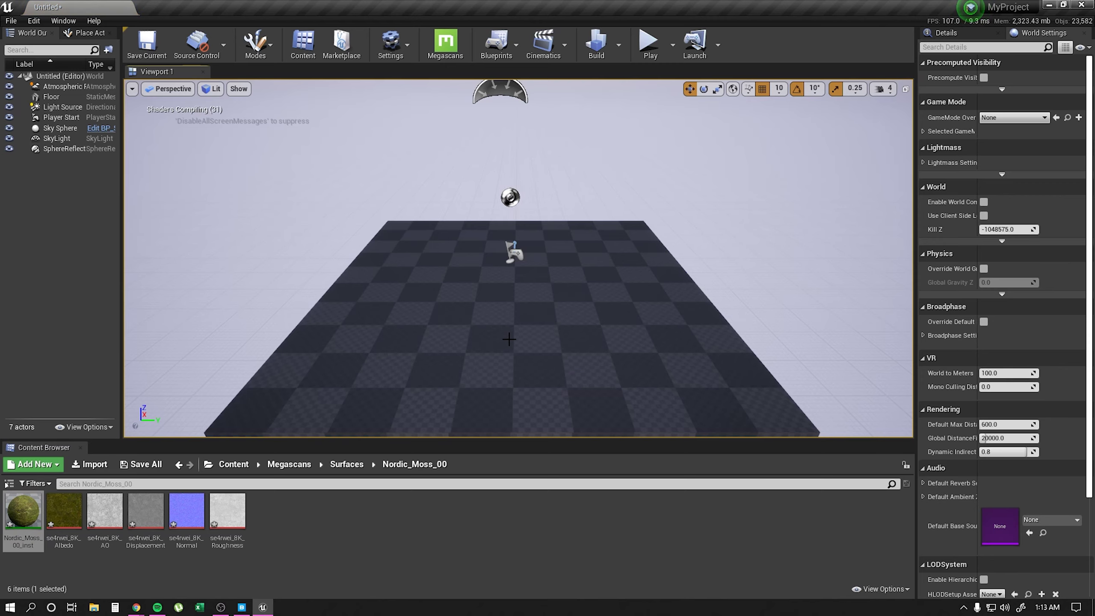
scroll(508, 339, "up", 2)
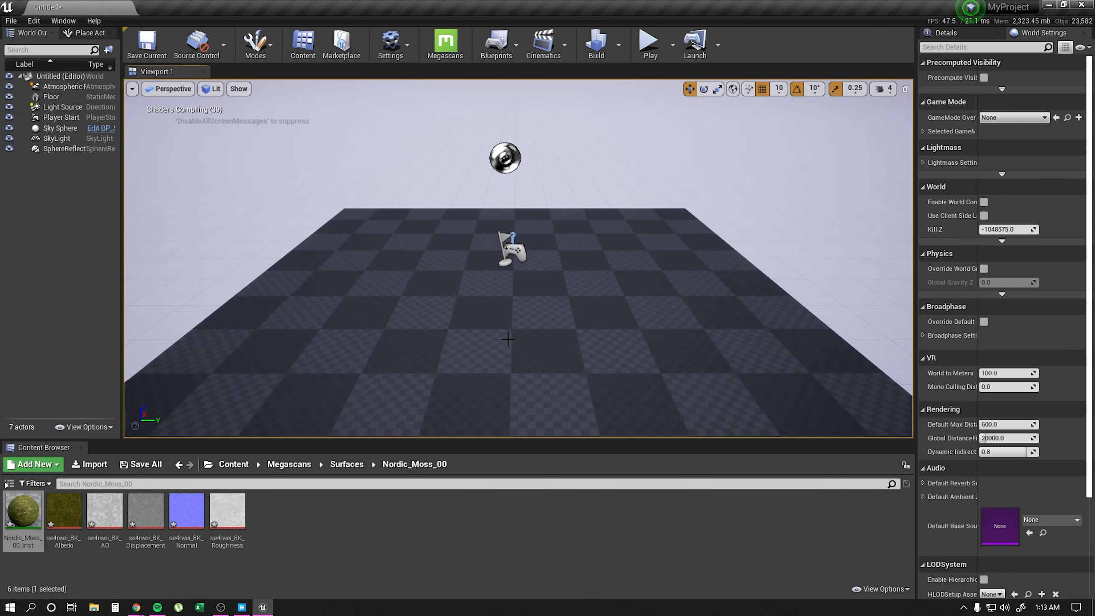
scroll(509, 339, "up", 1)
scroll(508, 339, "up", 2)
- Select the Floor and orbit and zoom to inspect the compiled moss surface
left_click(694, 298)
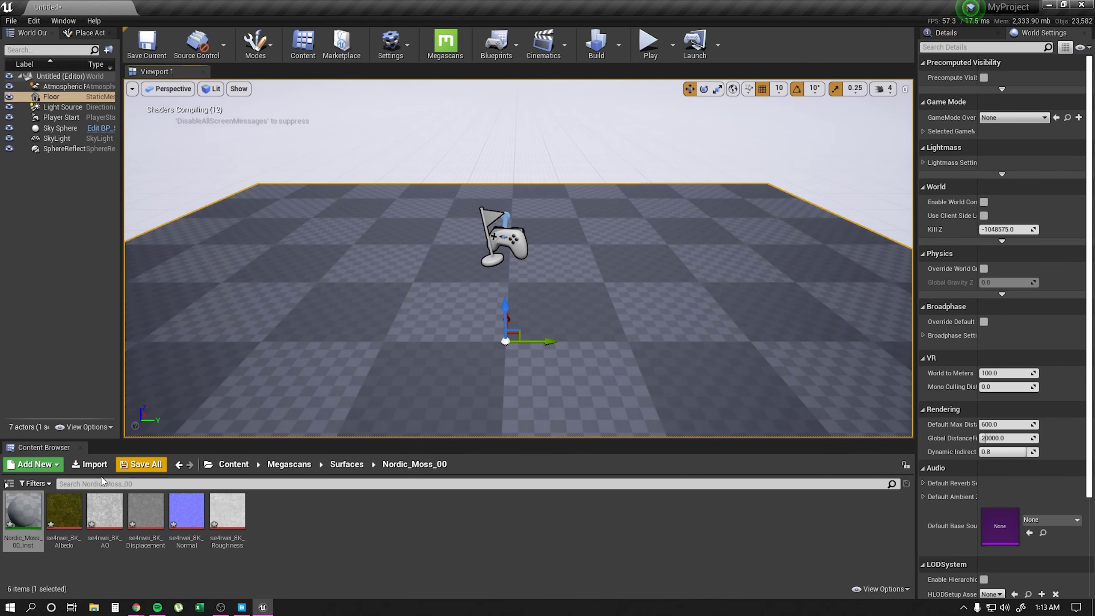
scroll(547, 350, "up", 5)
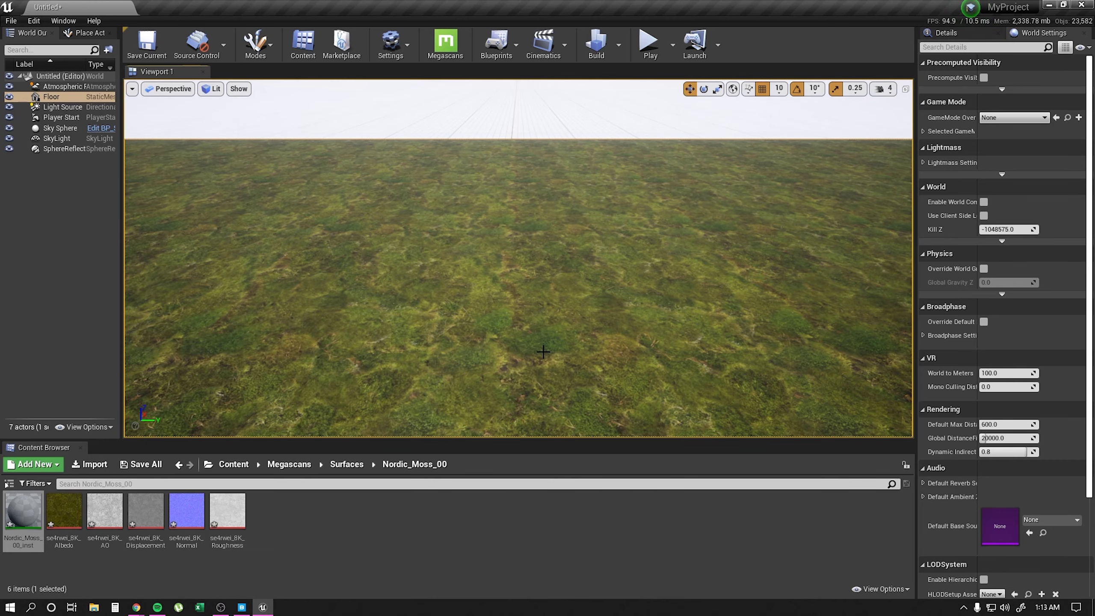
scroll(526, 367, "down", 5)
mouse_move(526, 366)
right_mouse_down()
mouse_move(535, 380)
mouse_move(533, 362)
mouse_move(430, 368)
mouse_move(535, 361)
right_mouse_up()
scroll(533, 362, "up", 5)
scroll(531, 360, "down", 5)
scroll(540, 364, "down", 3)
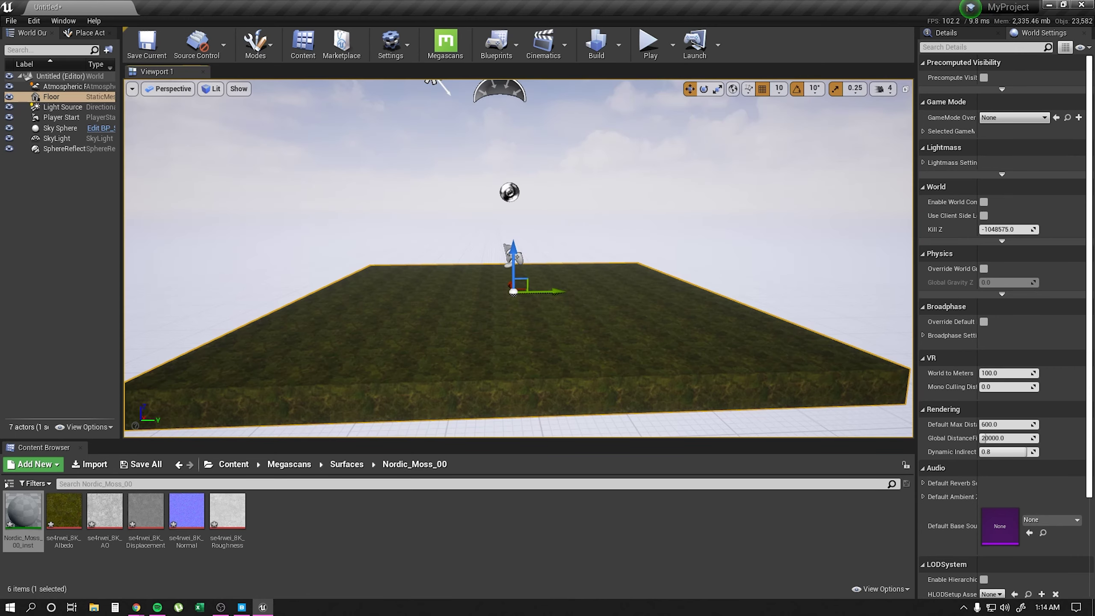
scroll(536, 361, "down", 2)
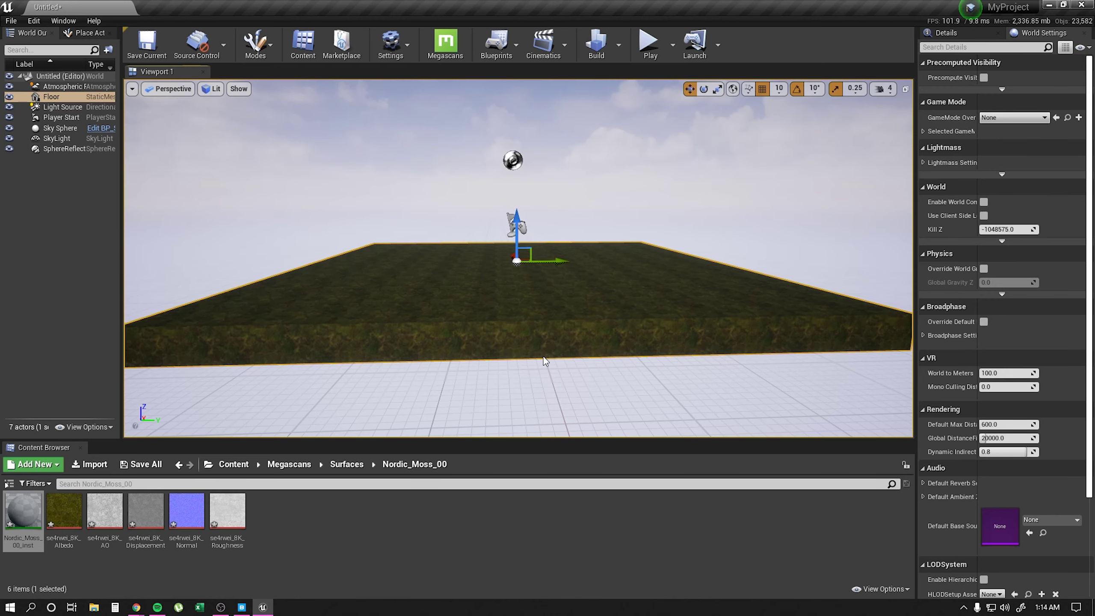
middle_click_drag(544, 356, 543, 311)
right_click_drag(550, 329, 535, 319)
- Return to Quixel Bridge and show the locally downloaded Megascans library
key("alt+Tab")
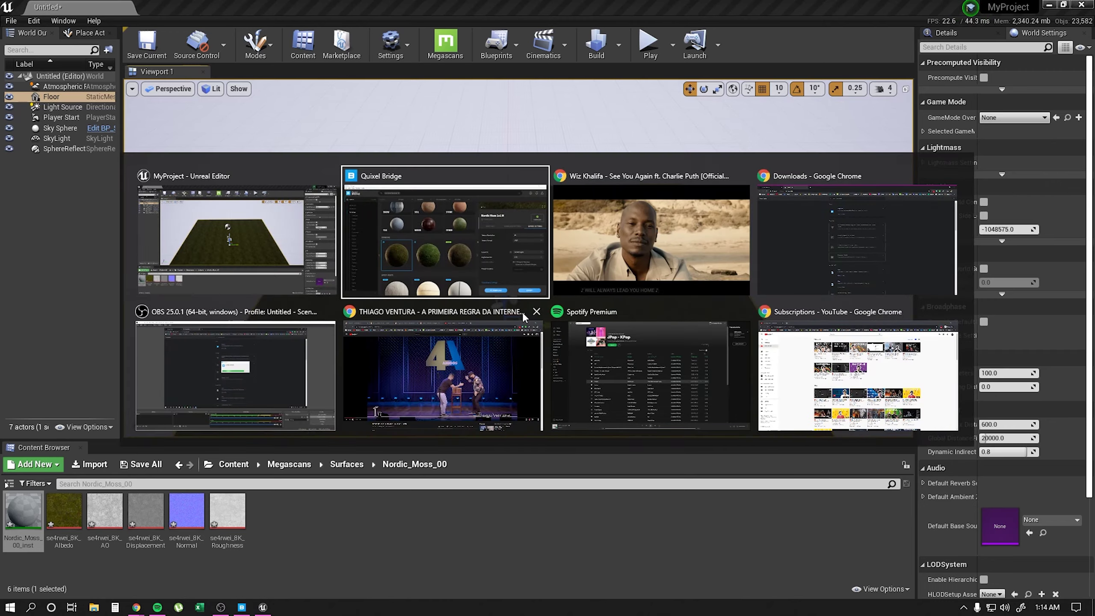
scroll(485, 298, "down", 3)
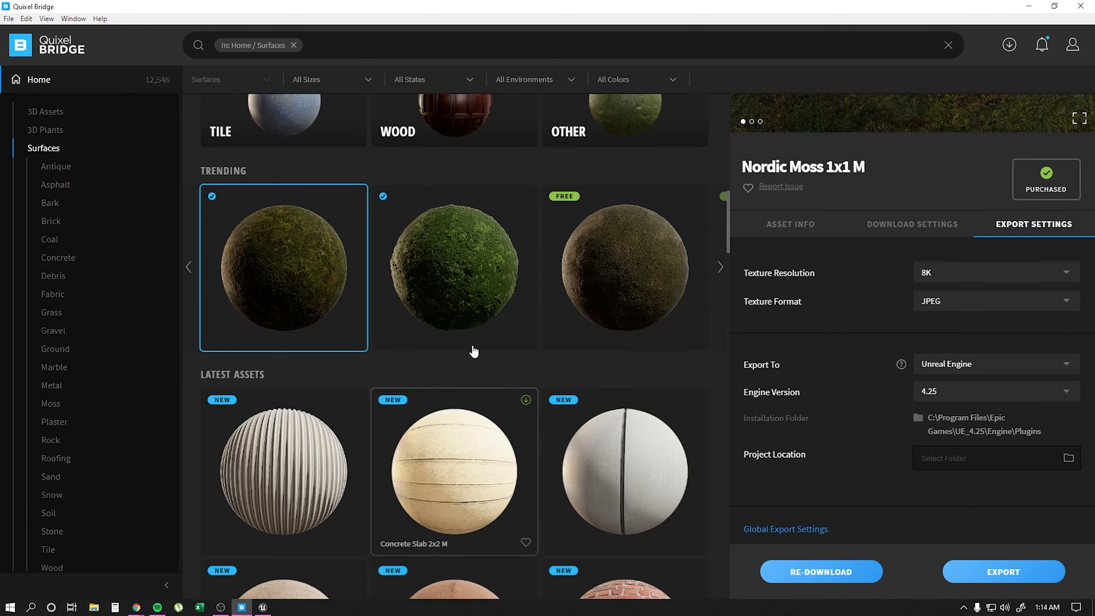
scroll(493, 314, "down", 1)
scroll(493, 315, "down", 4)
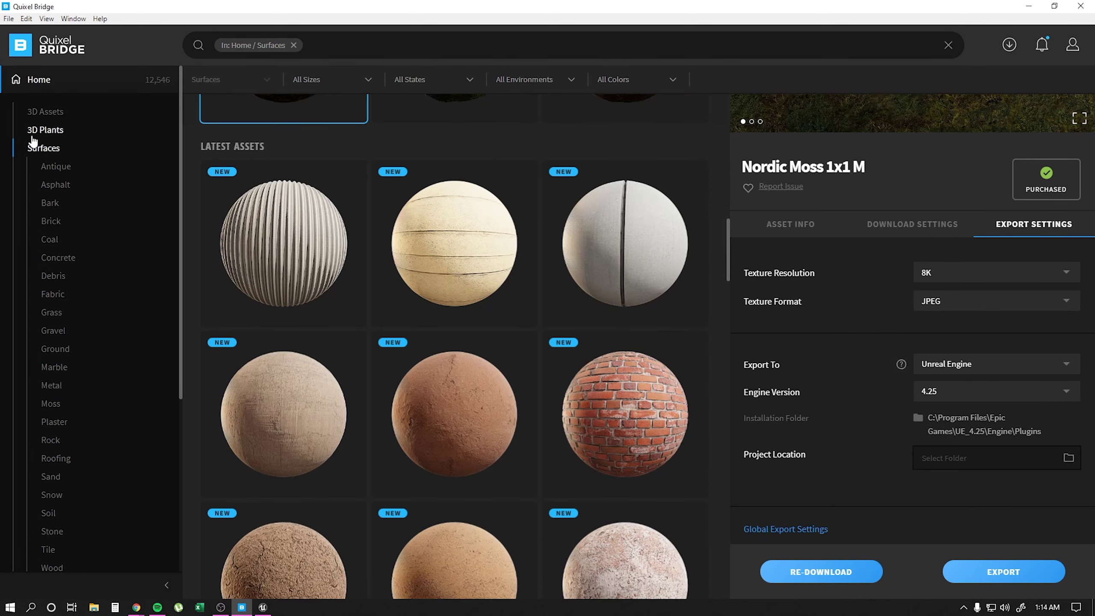
scroll(108, 271, "down", 5)
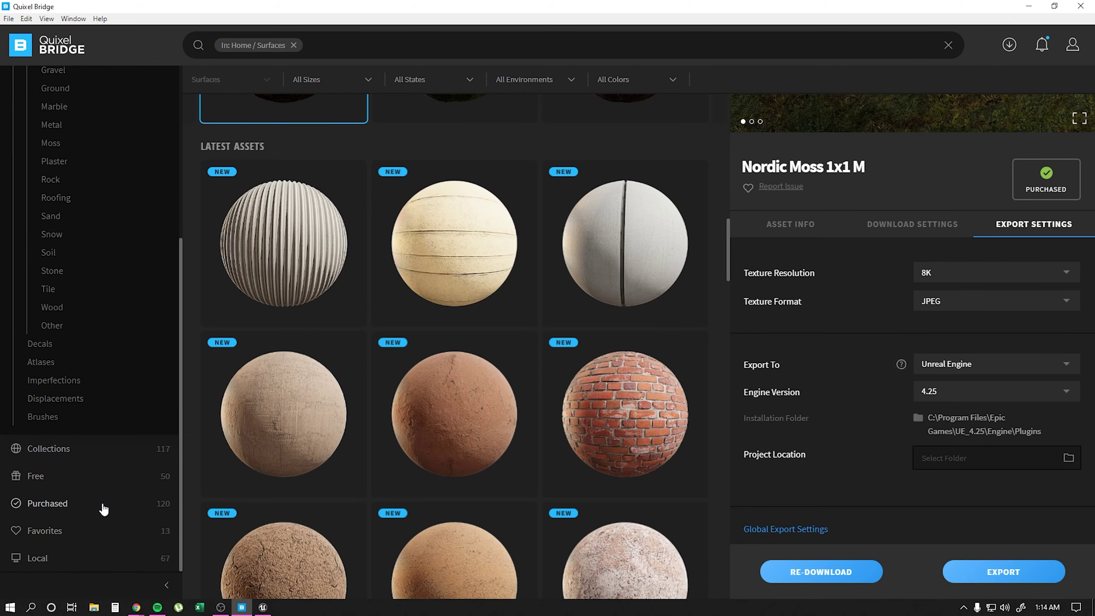
left_click(88, 570)
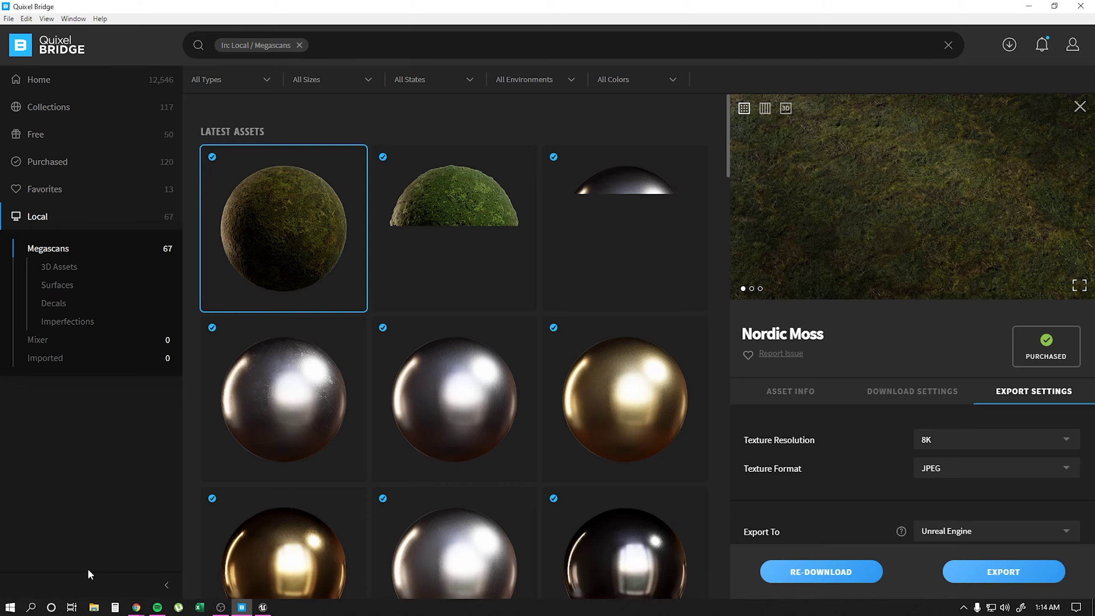
- Find Snow Tracks 4x4 M in the Local grid, export it to Unreal, and view its details
scroll(470, 380, "down", 5)
scroll(461, 389, "down", 5)
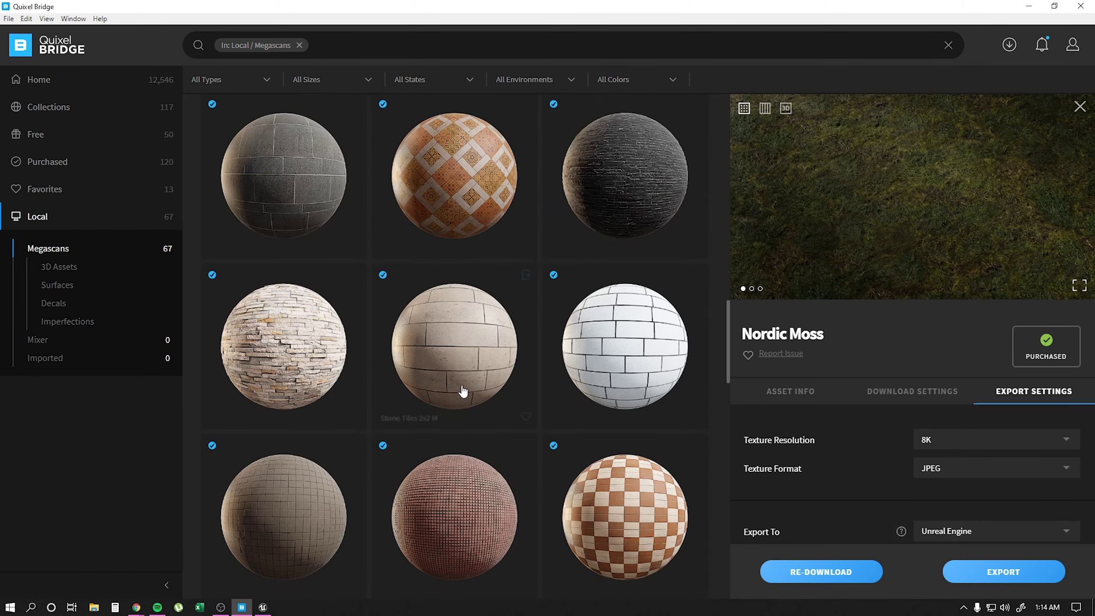
scroll(580, 338, "down", 3)
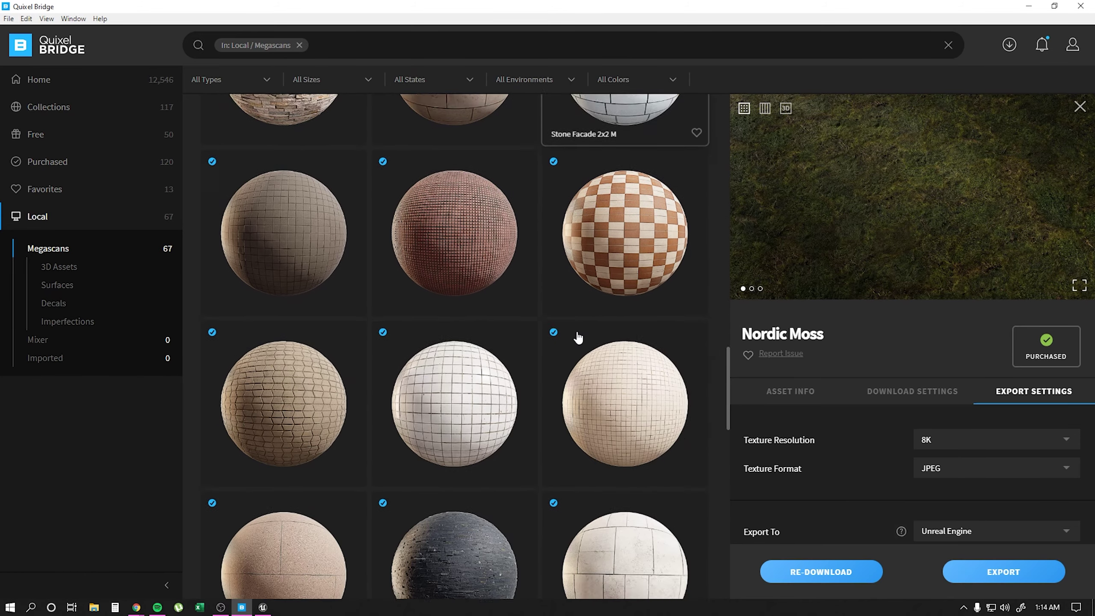
scroll(557, 350, "down", 3)
scroll(556, 367, "down", 3)
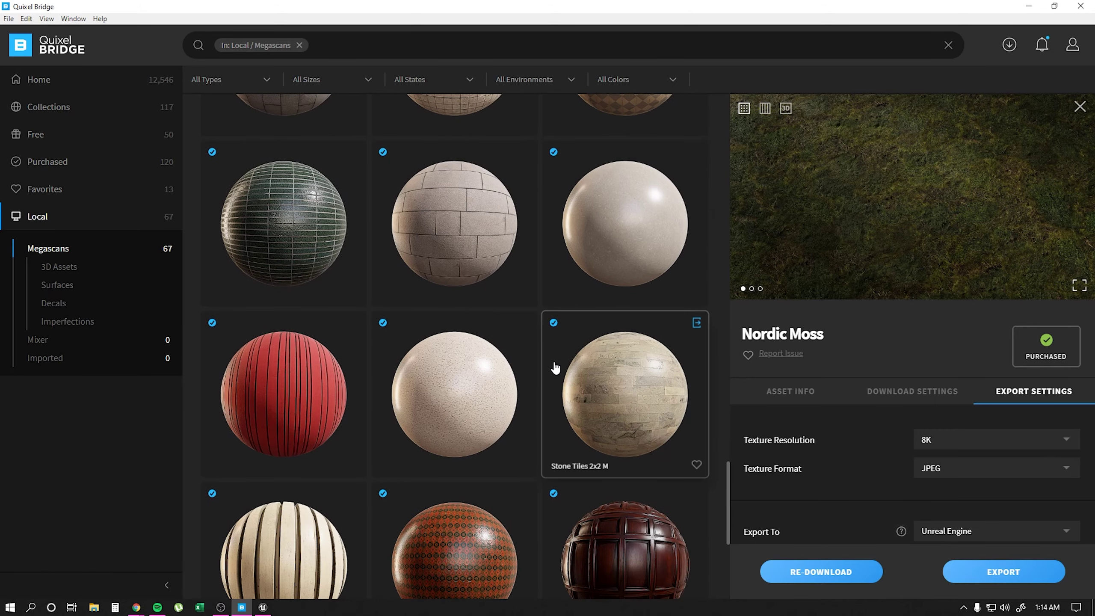
scroll(555, 367, "down", 3)
scroll(554, 368, "down", 3)
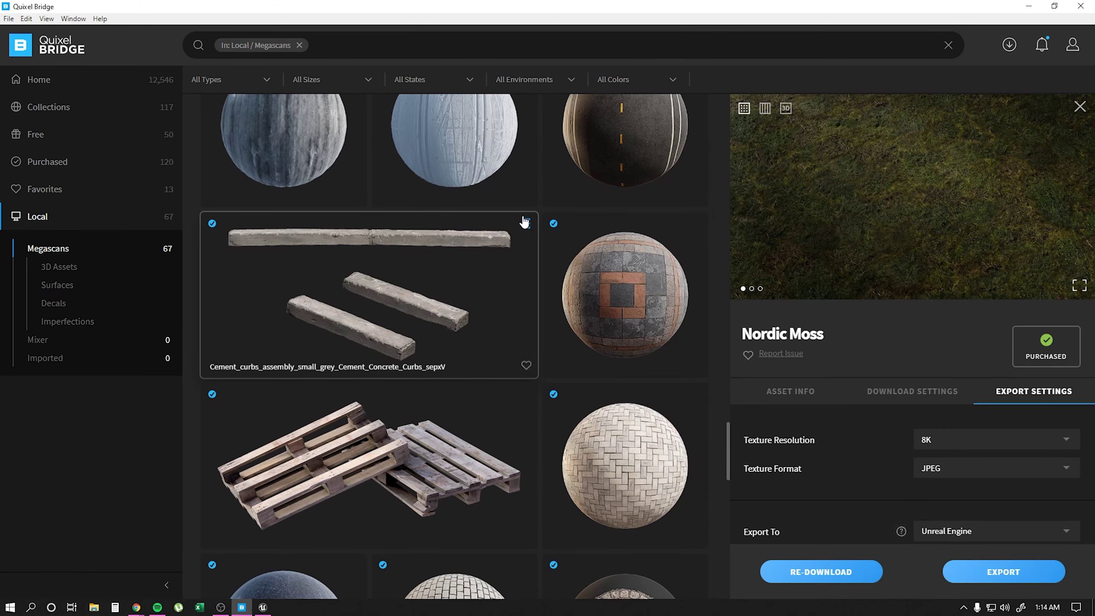
scroll(524, 220, "up", 2)
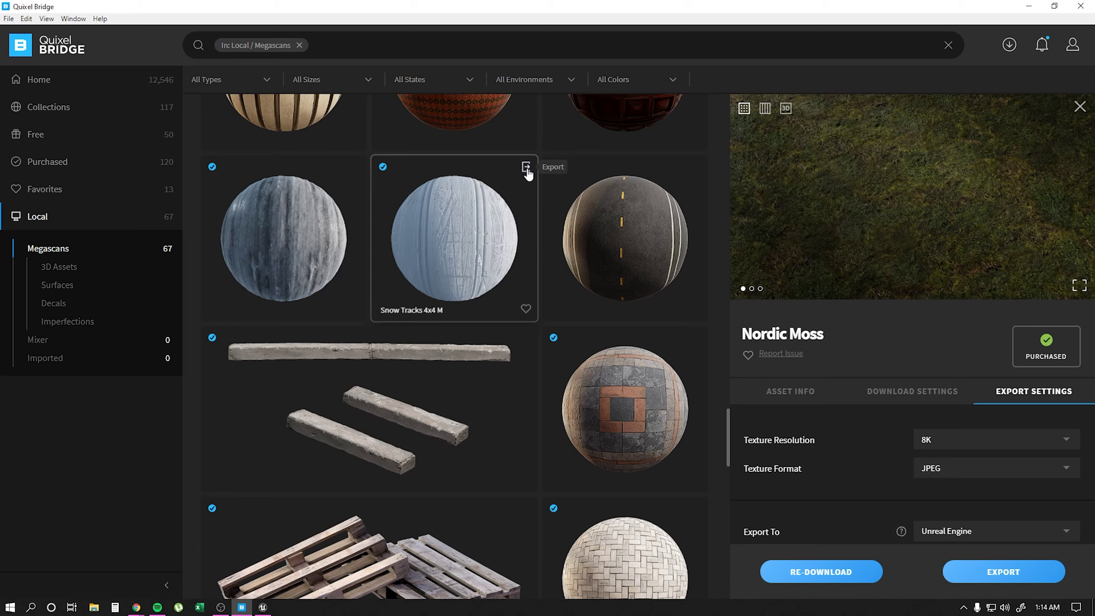
left_click(527, 169)
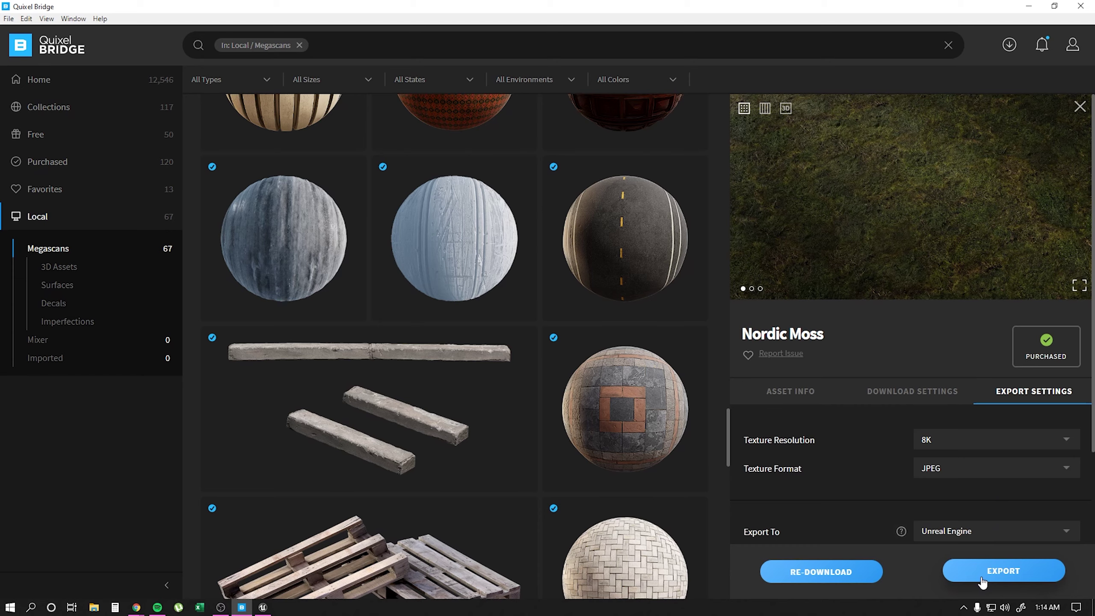
mouse_move(453, 238)
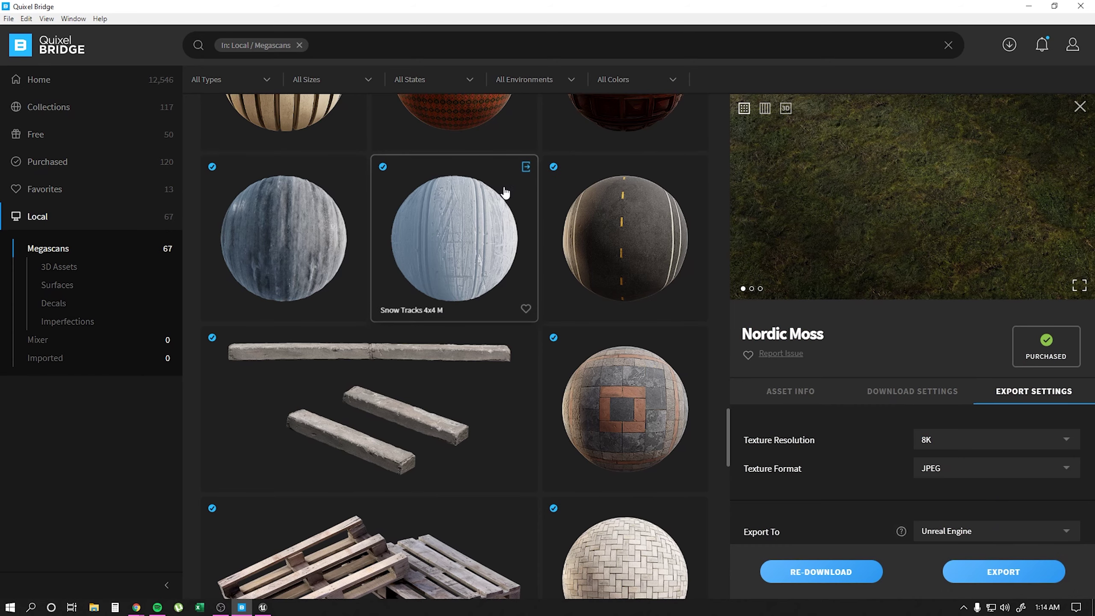
left_click(505, 193)
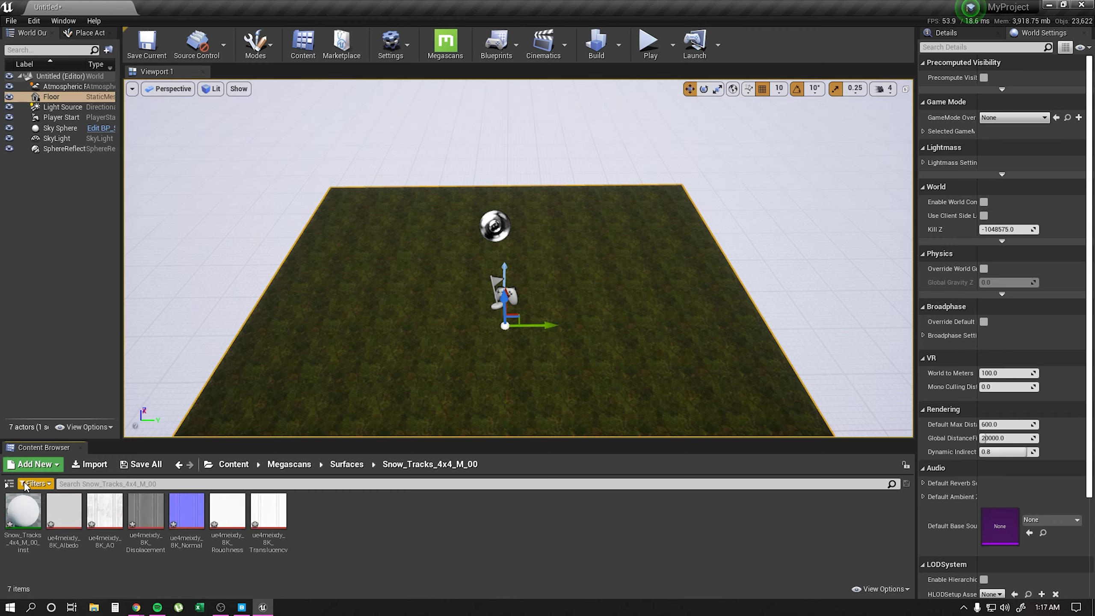
- Apply Snow_Tracks_4x4_M_00_inst to the Floor in place of the moss
left_click(12, 518)
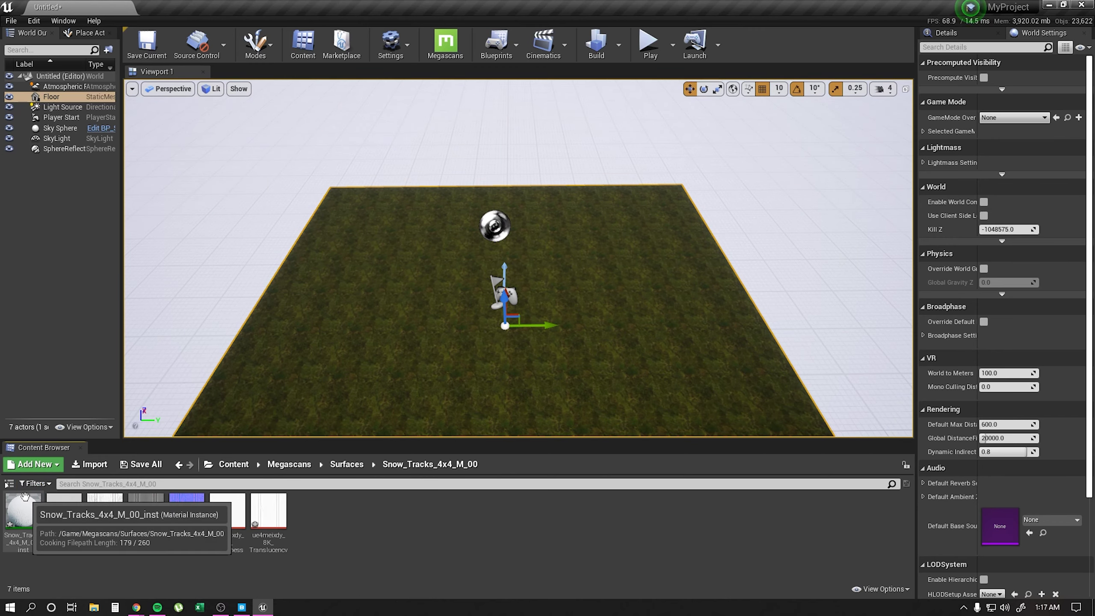
left_click_drag(13, 517, 454, 381)
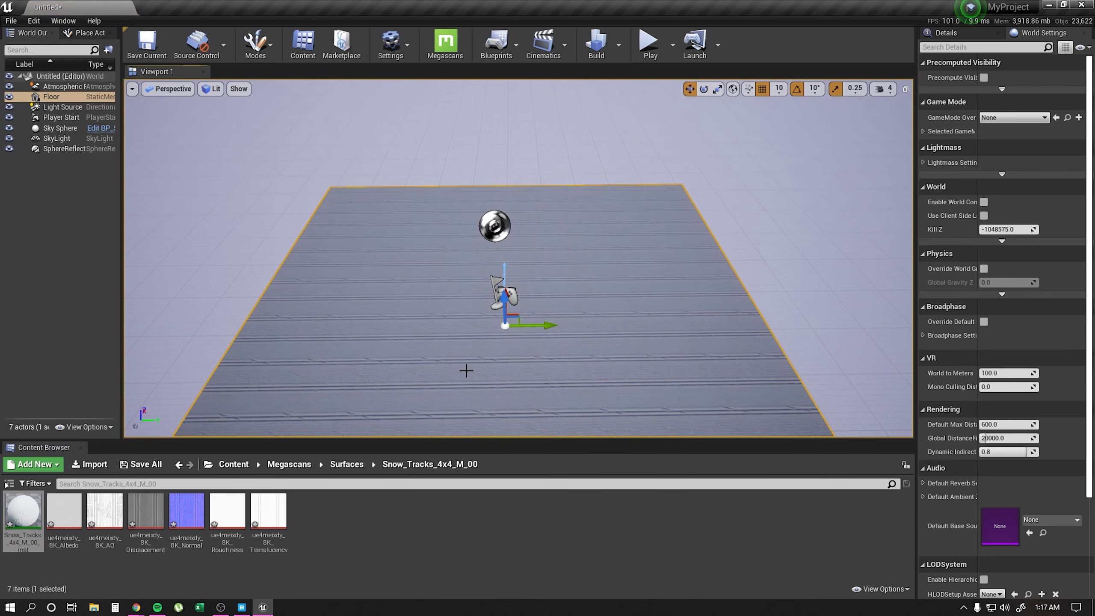
right_click_drag(454, 382, 388, 381)
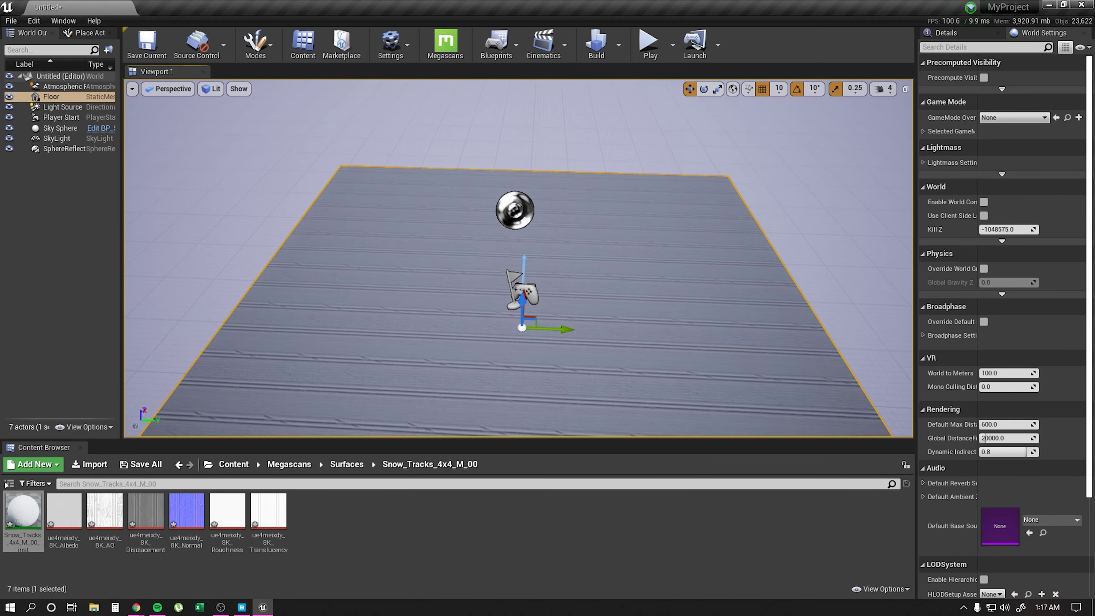
- Bring Quixel Bridge to the front and scroll through its 67-asset Local library
key("alt+Tab")
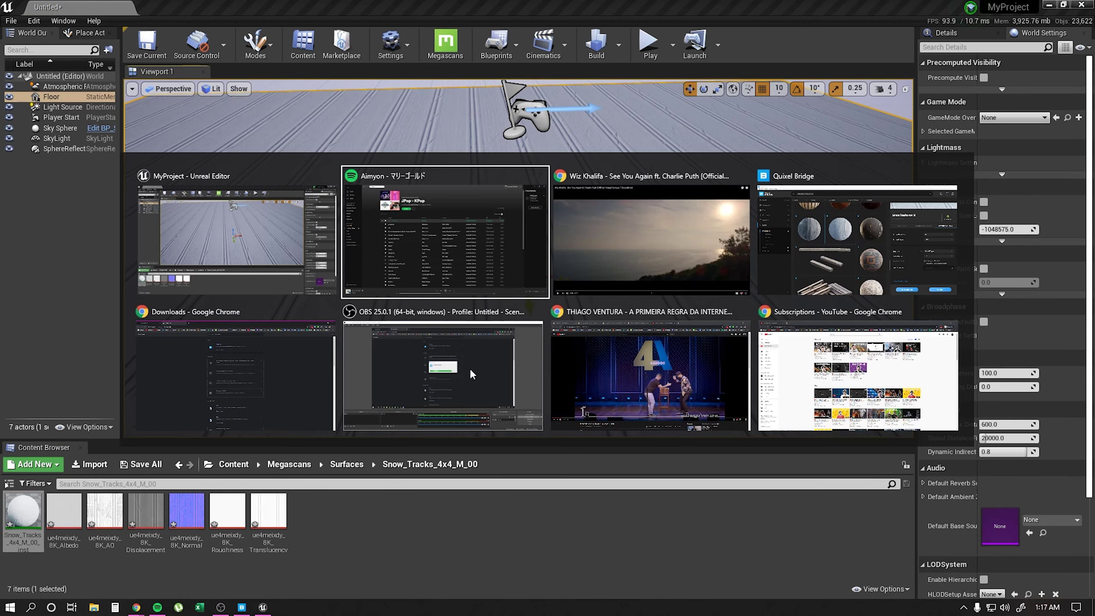
left_click(833, 218)
scroll(592, 323, "down", 5)
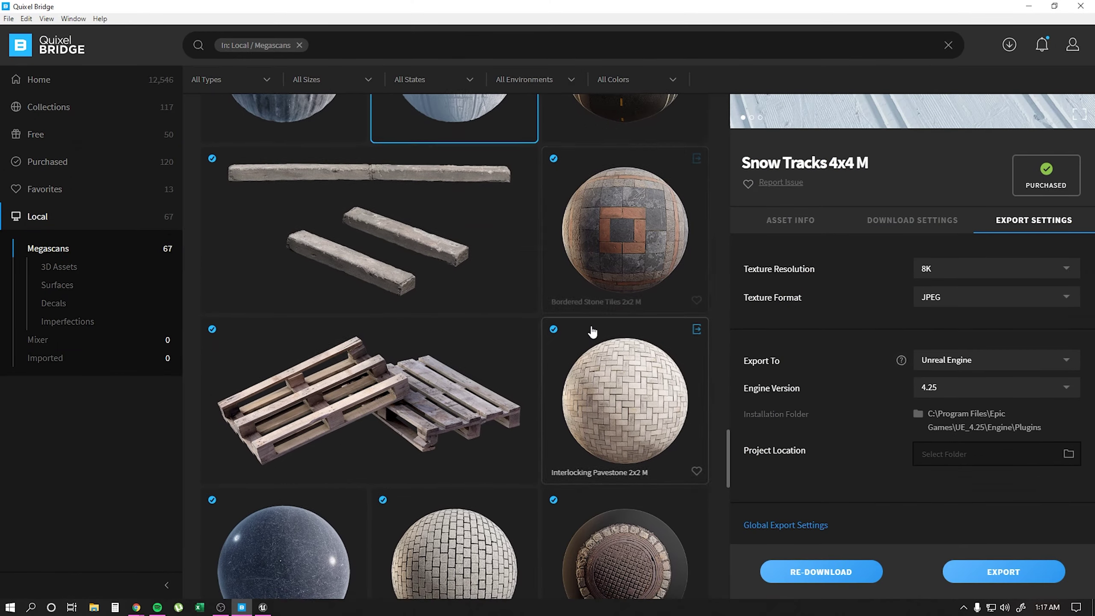
scroll(593, 323, "down", 3)
scroll(587, 392, "down", 3)
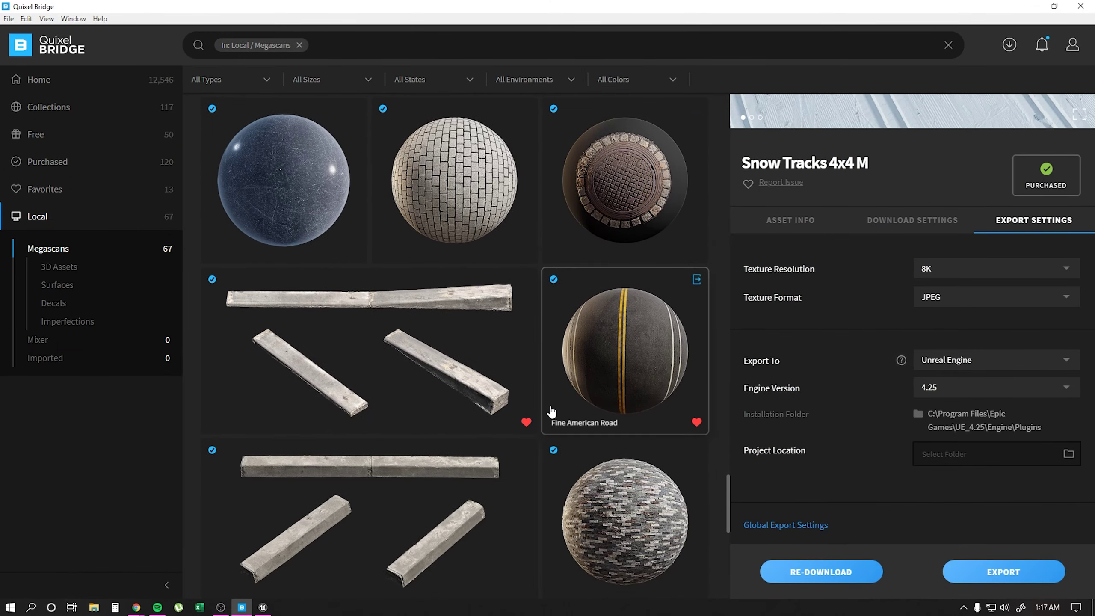
scroll(558, 411, "down", 3)
scroll(550, 409, "down", 4)
scroll(549, 408, "up", 2)
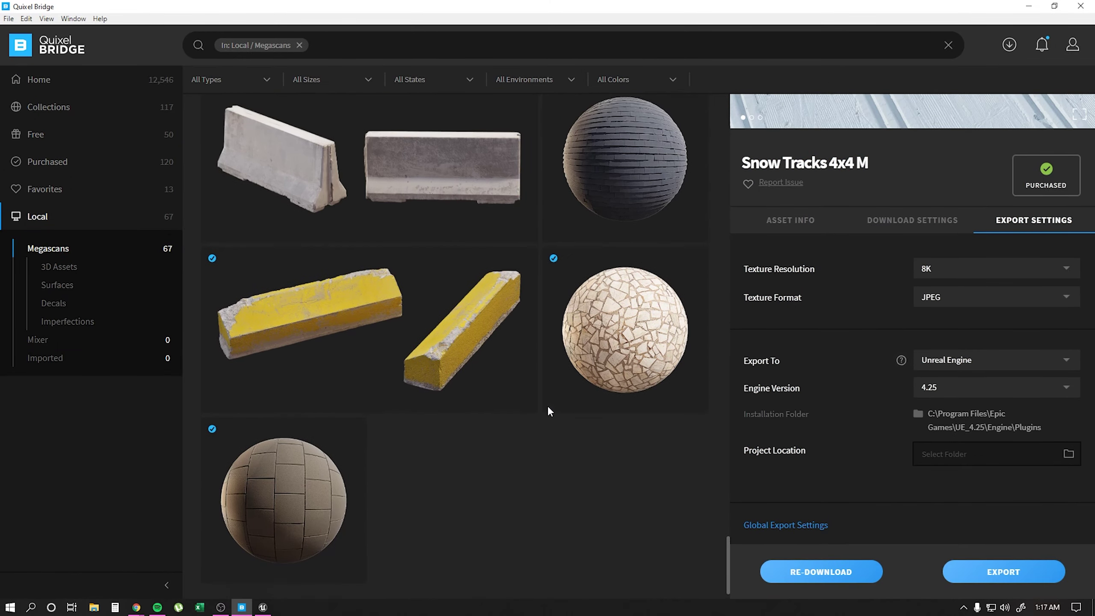
scroll(549, 410, "up", 2)
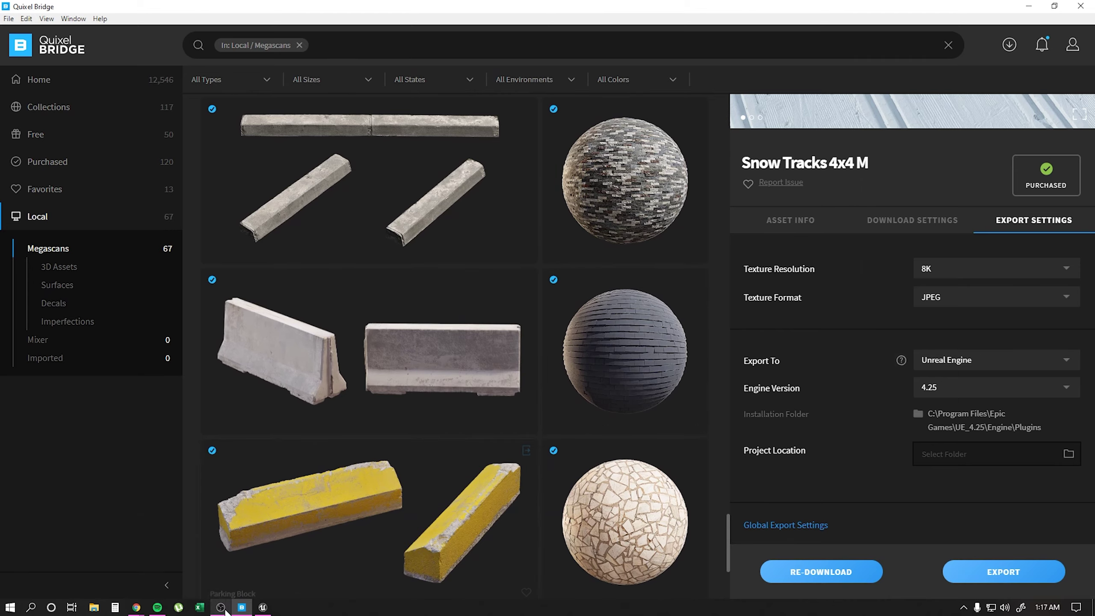